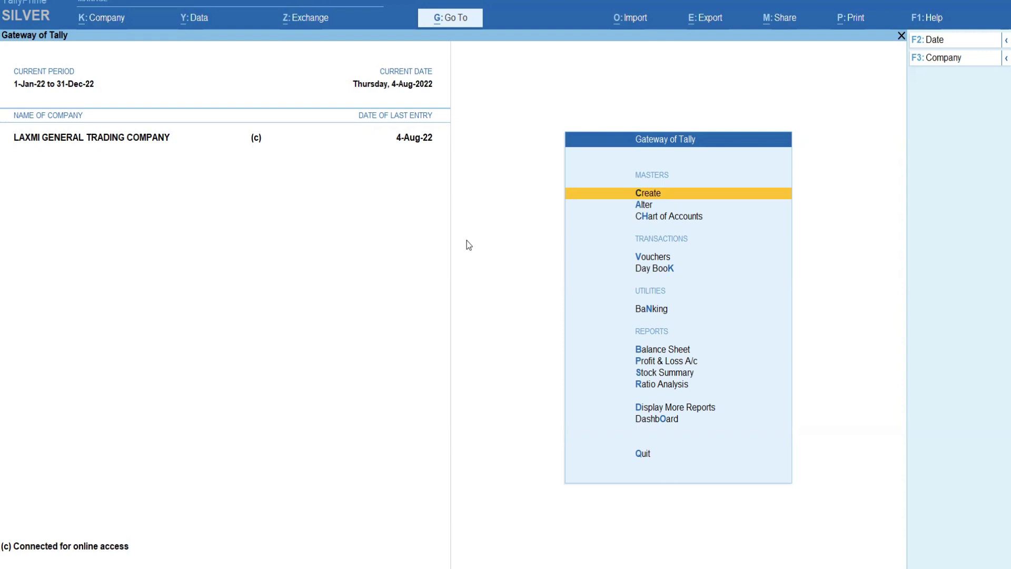
# Open the Dashboard of LAXMI GENERAL TRADING COMPANY from the Gateway of Tally.
pyautogui.press('Down')
pyautogui.press('Down')
pyautogui.press('Down')
pyautogui.press('Down')
pyautogui.press('Down')
pyautogui.press('Down')
pyautogui.press('Down')
pyautogui.press('Down')
pyautogui.press('Down')
pyautogui.press('Down')
pyautogui.press('Down')
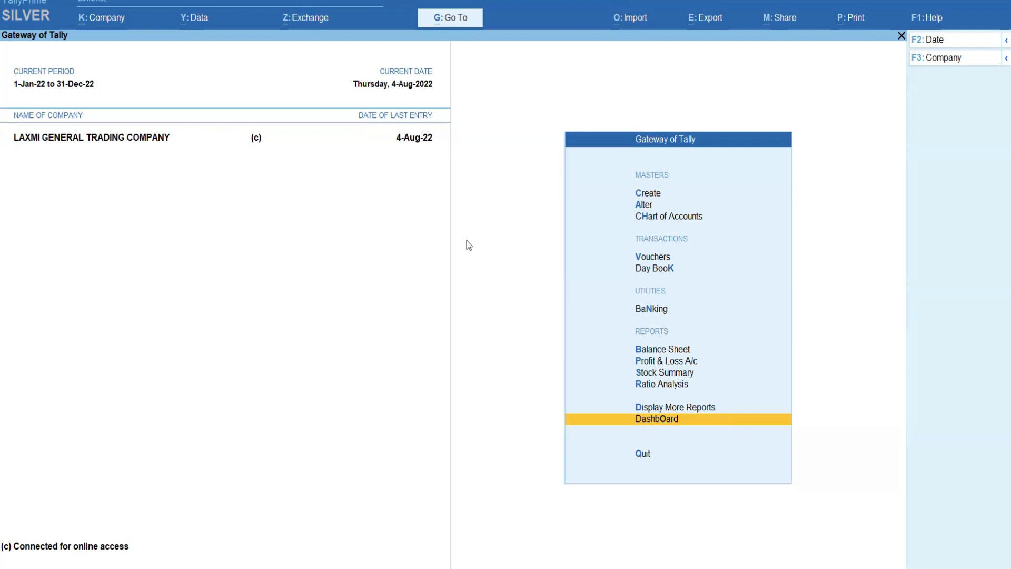
pyautogui.press('Return')
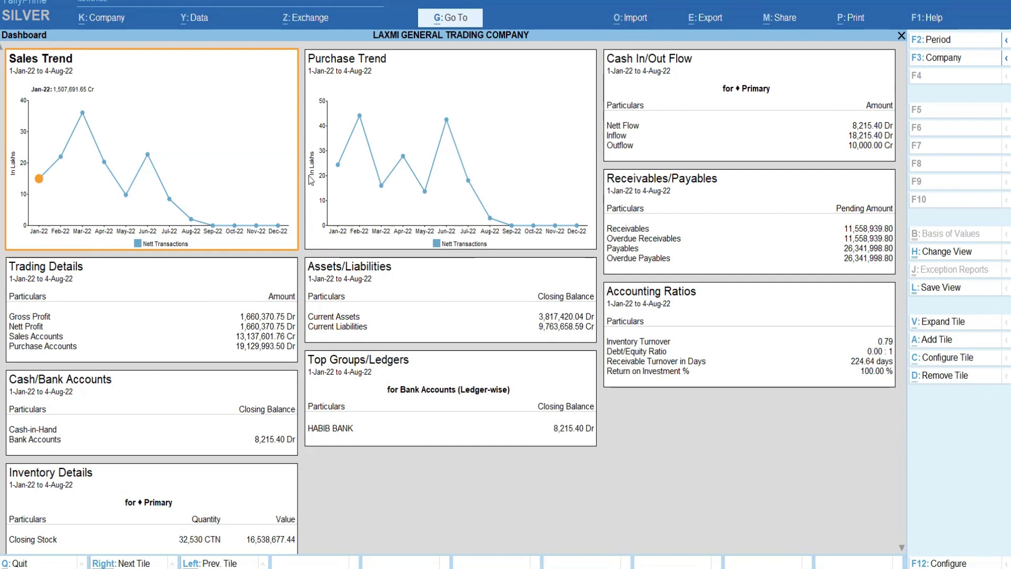
# Switch to the saved dashboard view Dashboard - Office V2.
pyautogui.click(450, 25)
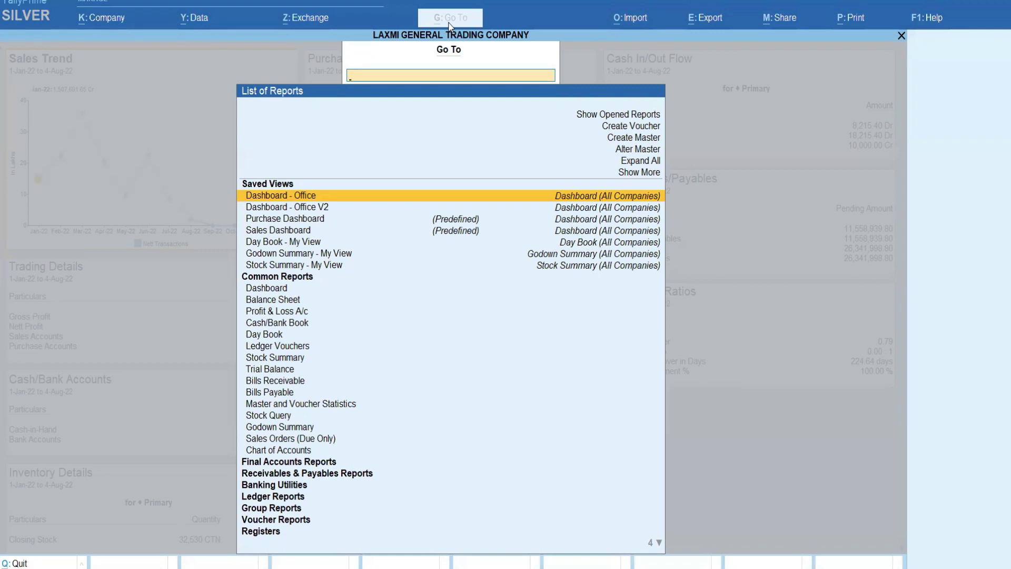
pyautogui.press('Down')
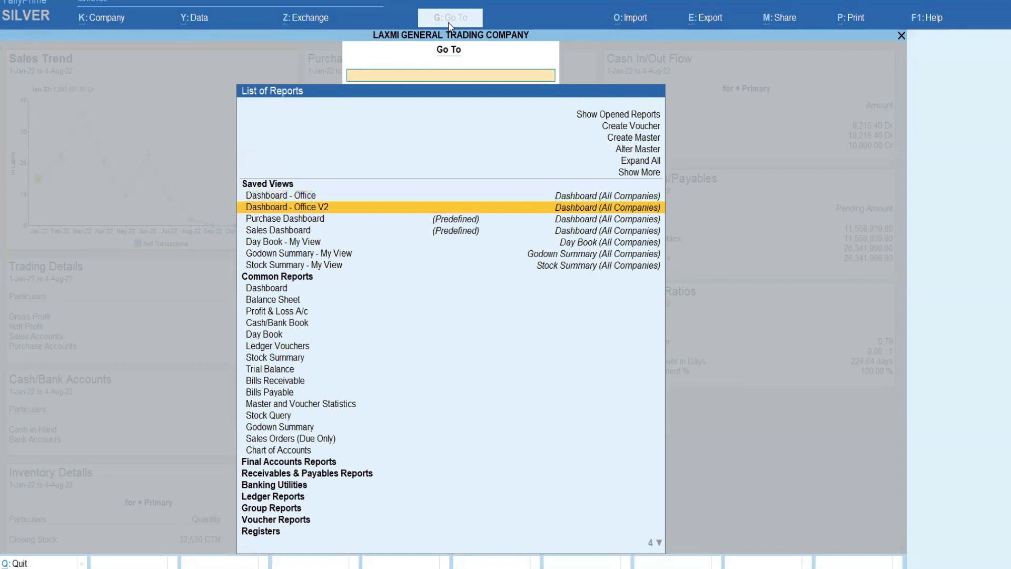
pyautogui.press('Down')
pyautogui.press('Down')
pyautogui.press('Up')
pyautogui.press('Up')
pyautogui.press('Up')
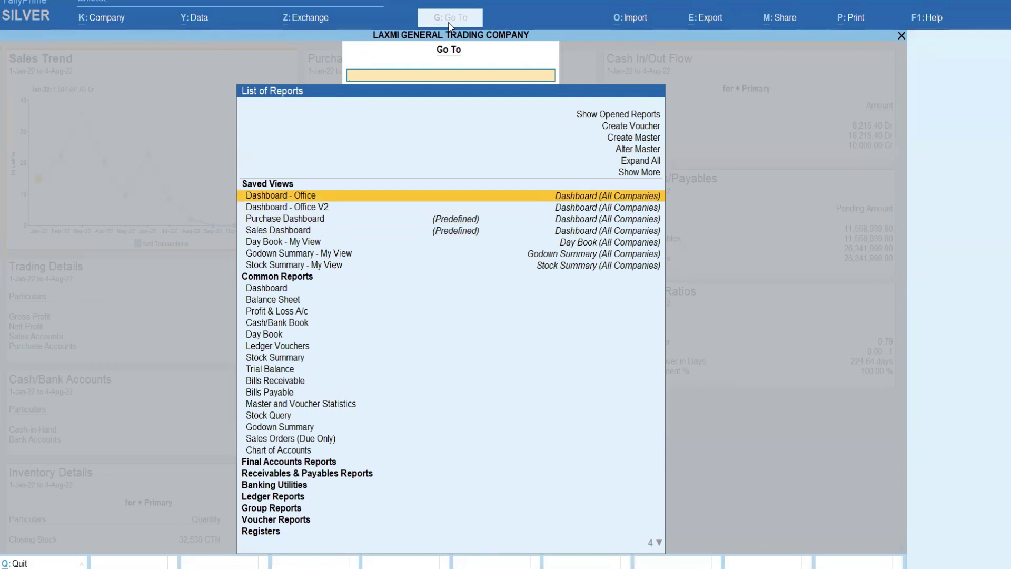
pyautogui.press('Down')
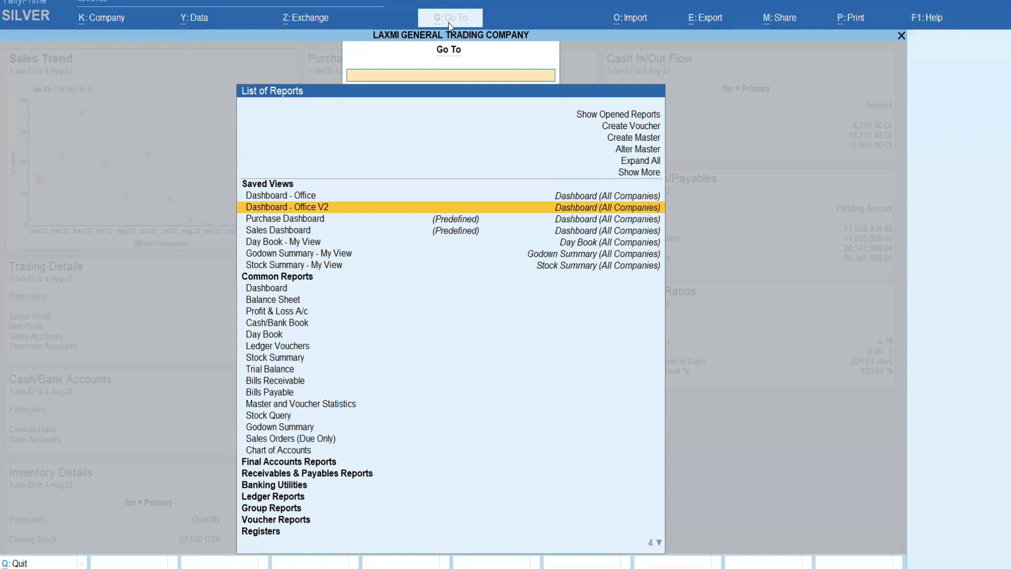
pyautogui.press('Return')
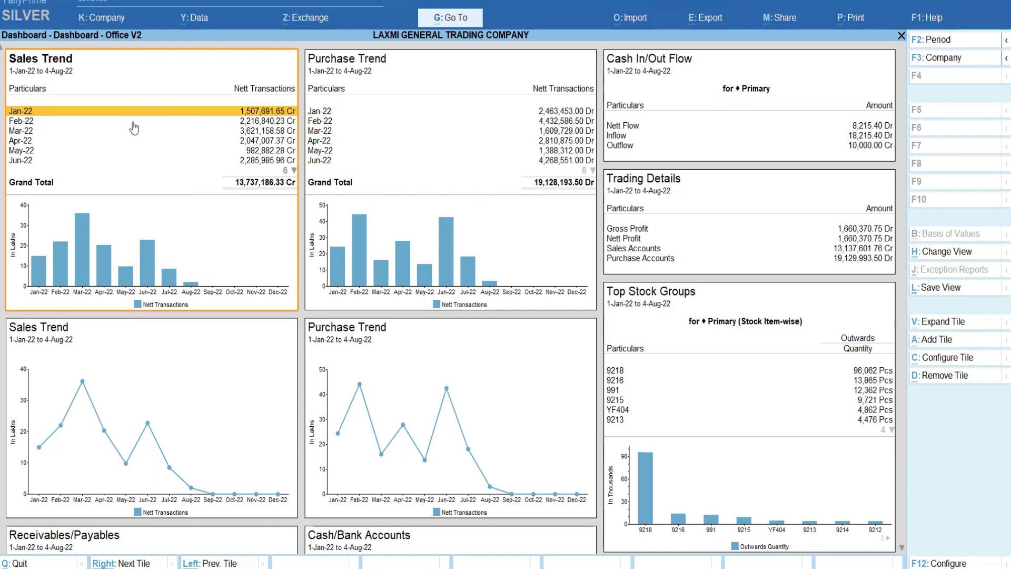
# Examine the Purchase Trend, Cash In/Out Flow, Trading Details, Sales Trend and Top Stock Groups tiles of the dashboard.
pyautogui.click(410, 80)
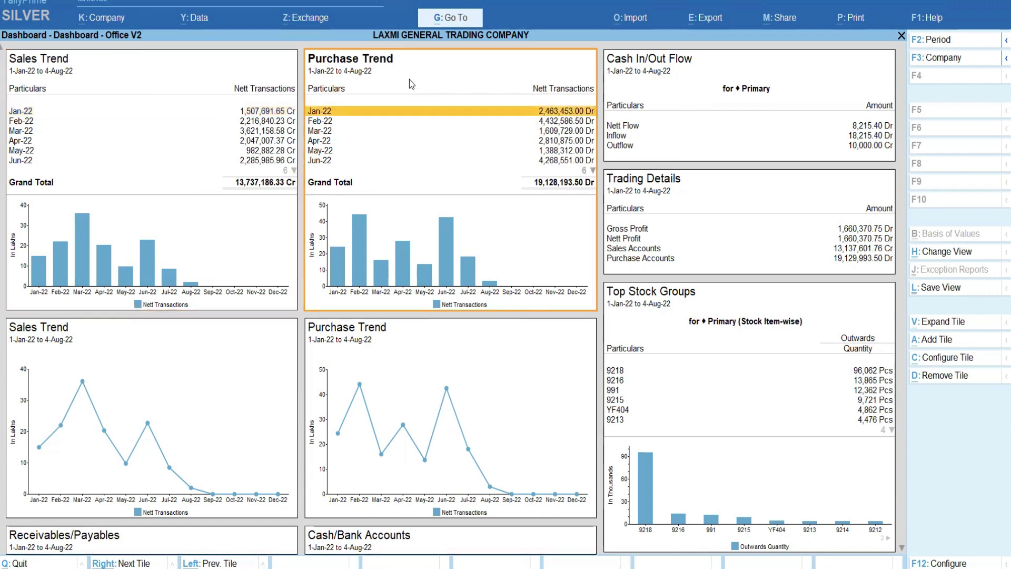
pyautogui.click(655, 58)
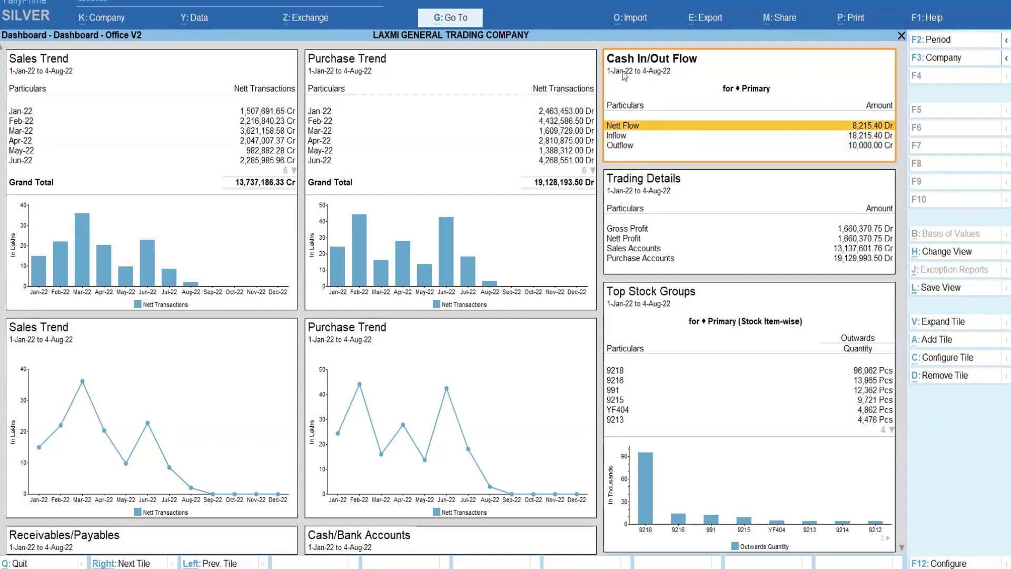
pyautogui.click(666, 196)
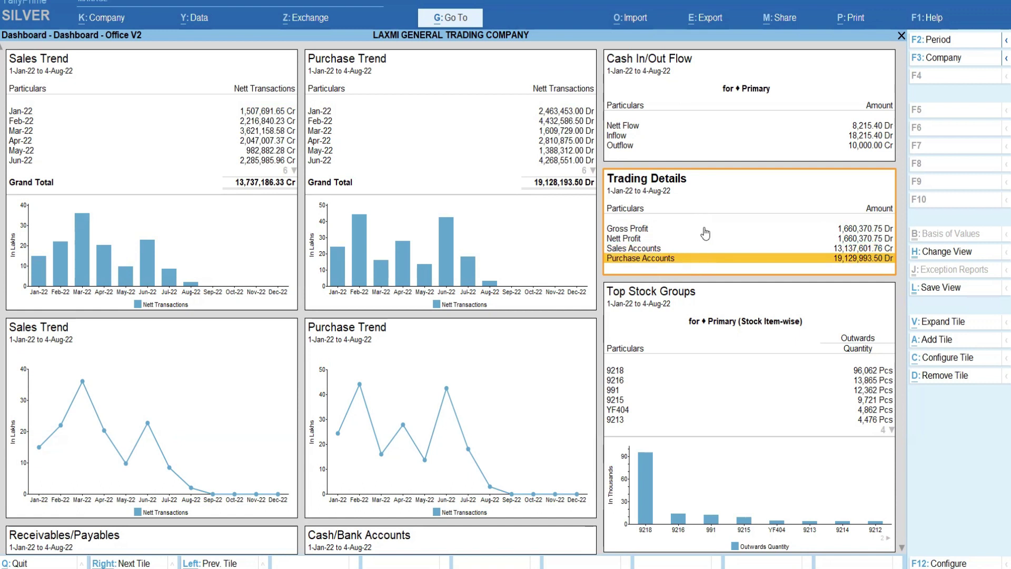
pyautogui.click(68, 337)
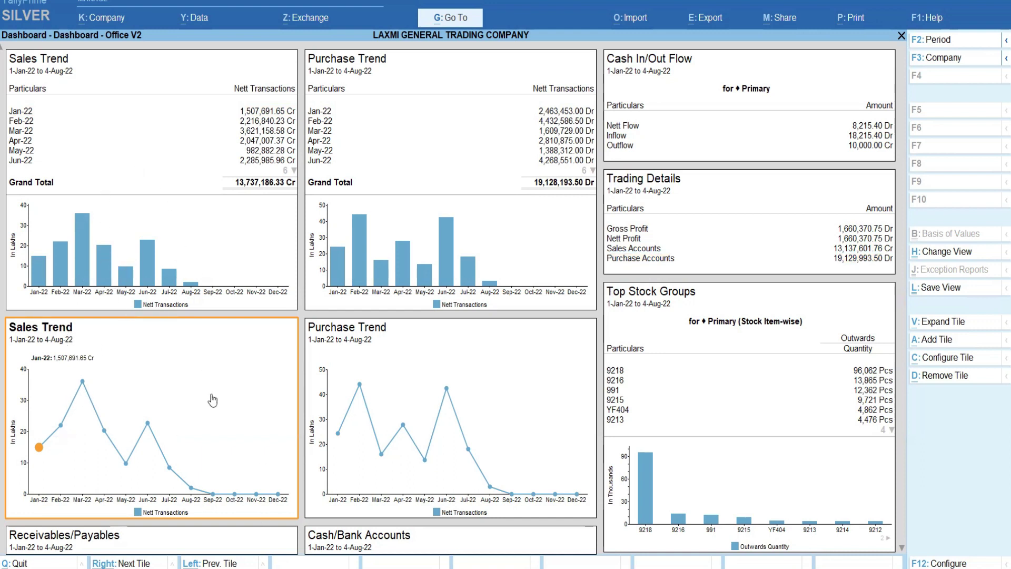
pyautogui.click(445, 405)
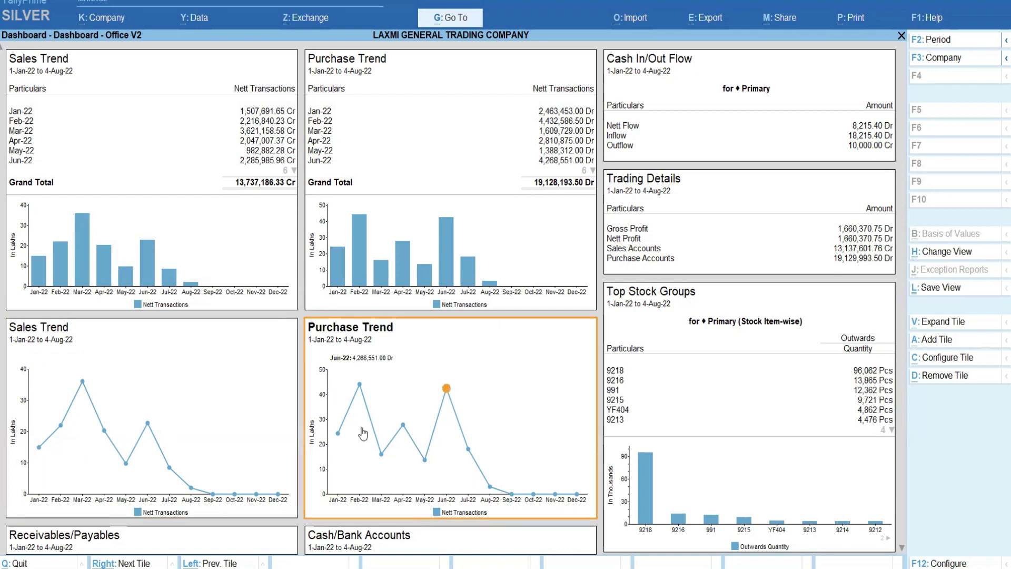
pyautogui.click(445, 247)
pyautogui.click(425, 459)
pyautogui.click(675, 328)
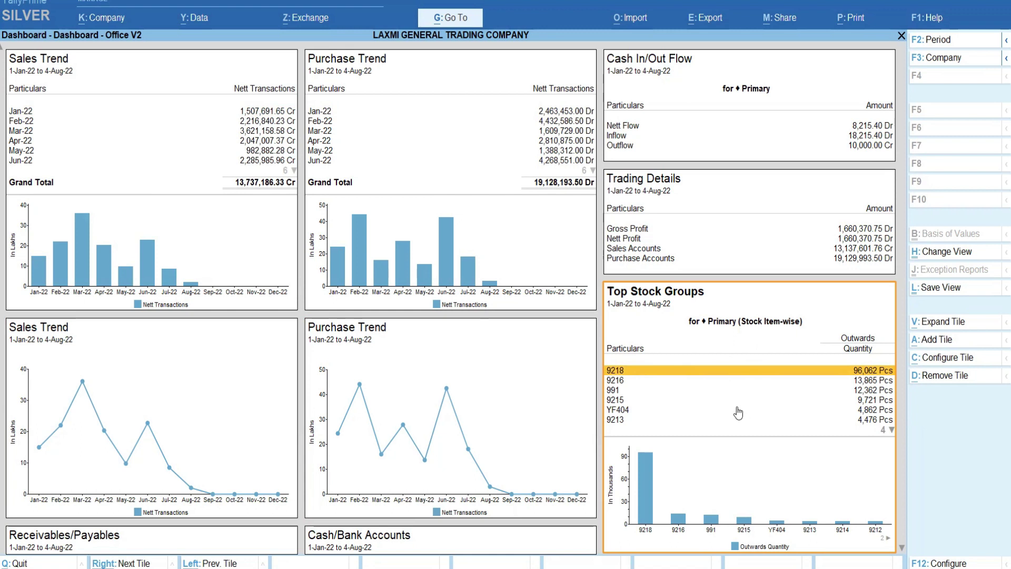
# Review the receivable and payable entries in Receivables/Payables and the cash and bank entries in Cash/Bank Accounts.
pyautogui.click(901, 548)
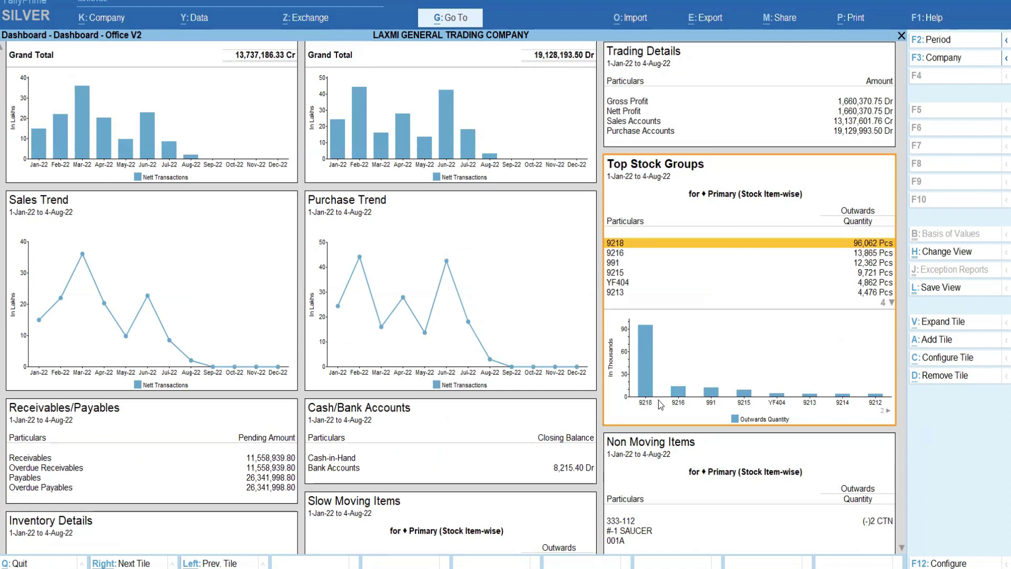
pyautogui.click(902, 547)
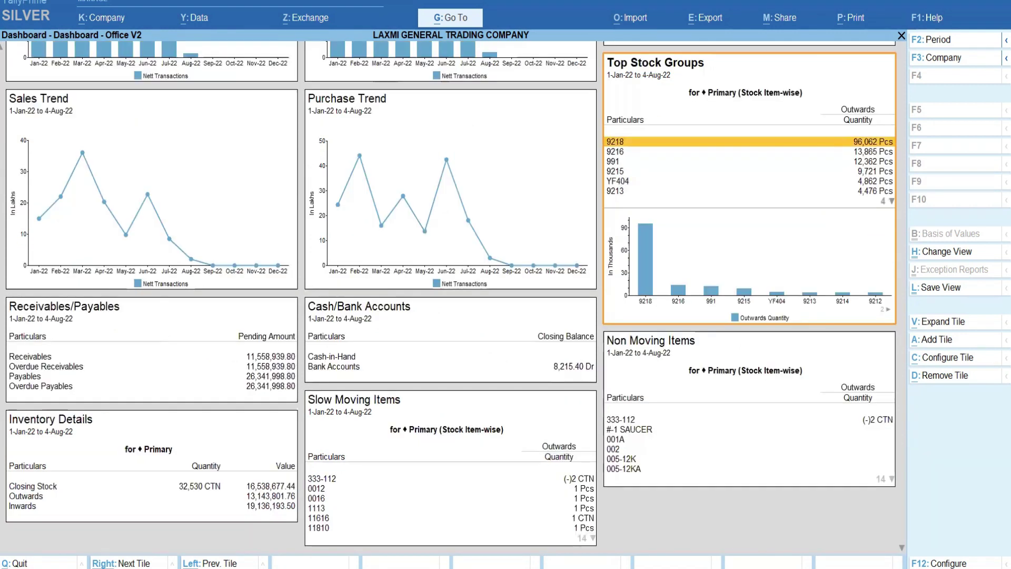
pyautogui.click(75, 327)
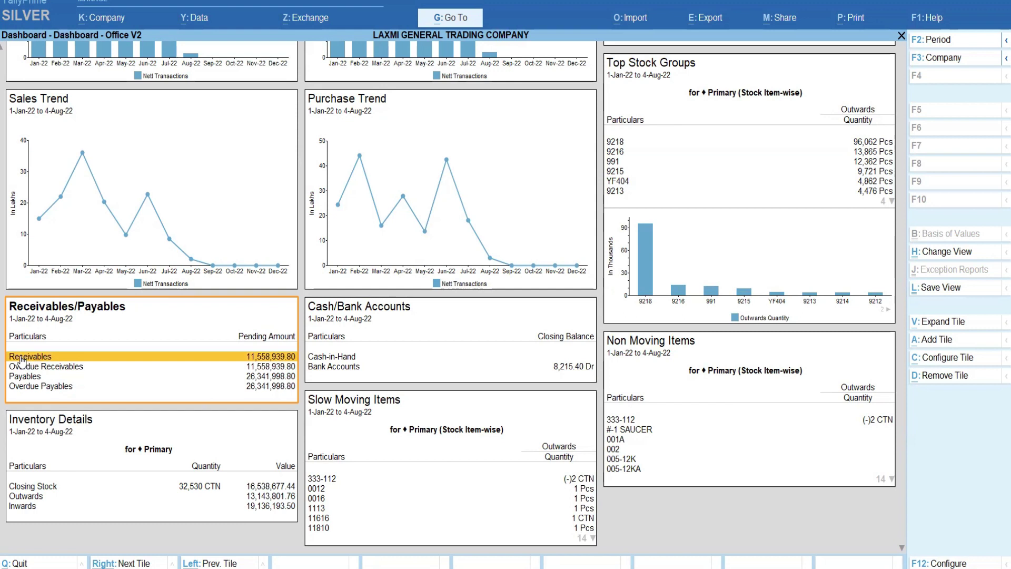
pyautogui.press('Down')
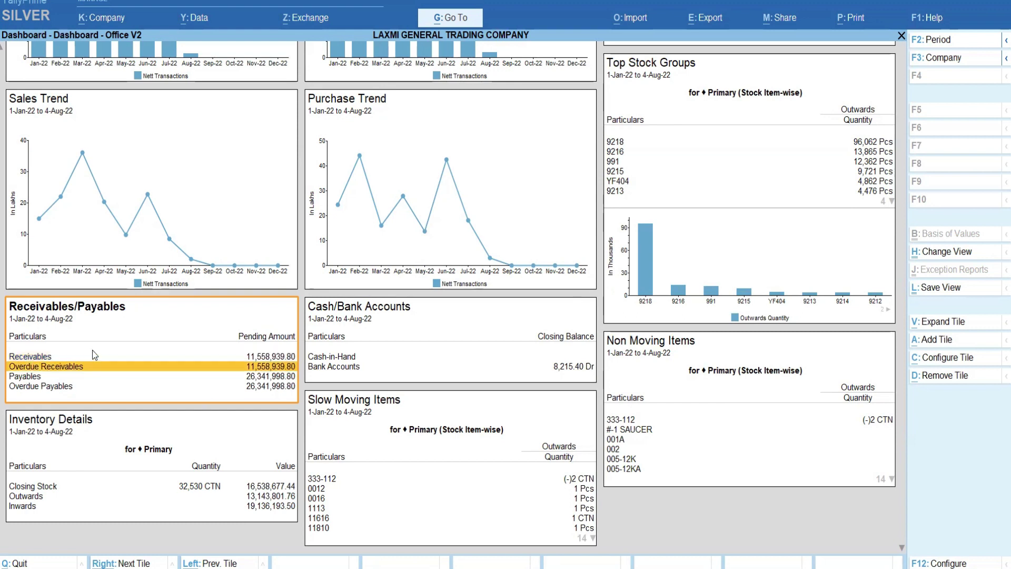
pyautogui.press('Down')
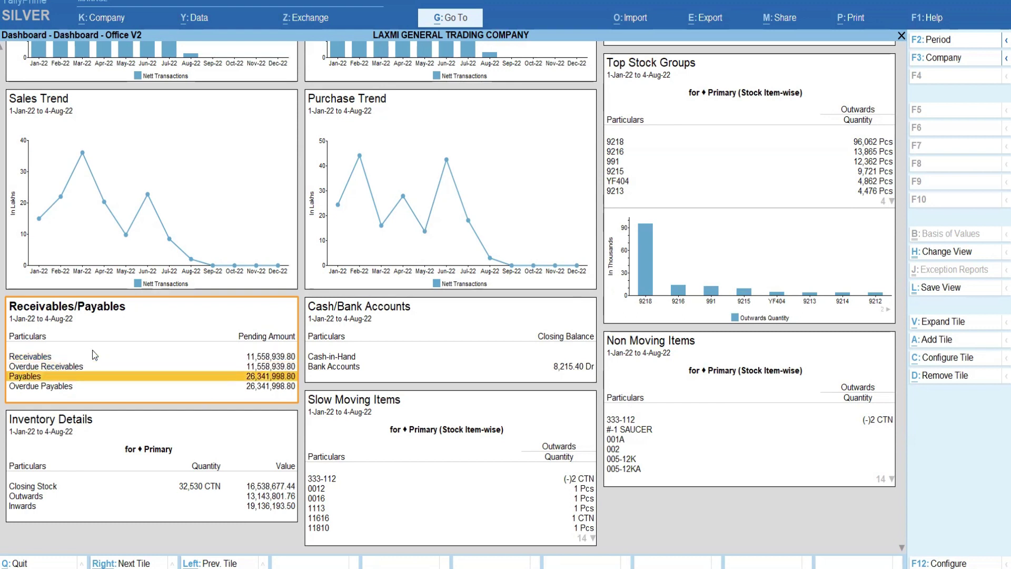
pyautogui.press('Down')
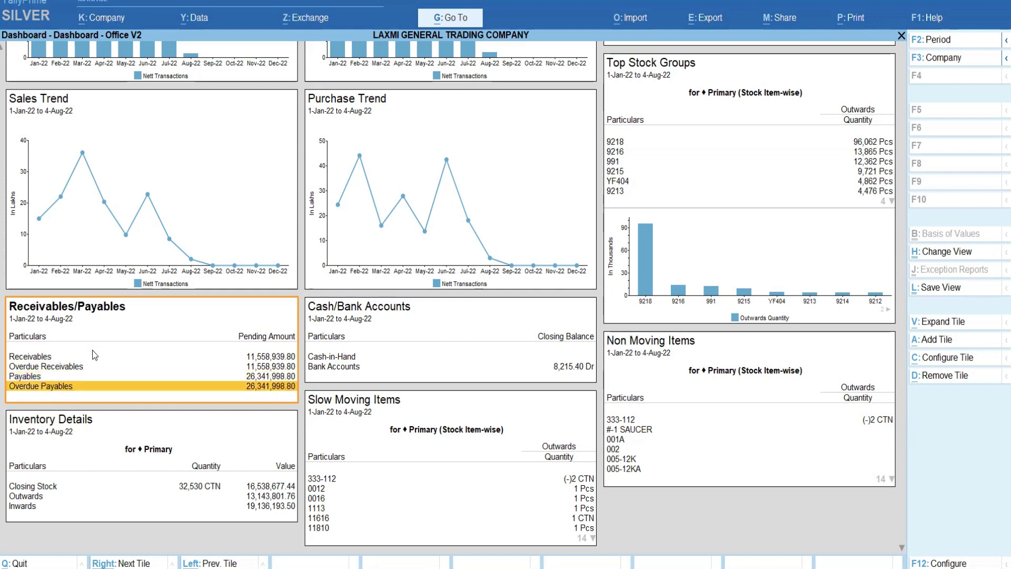
pyautogui.click(377, 315)
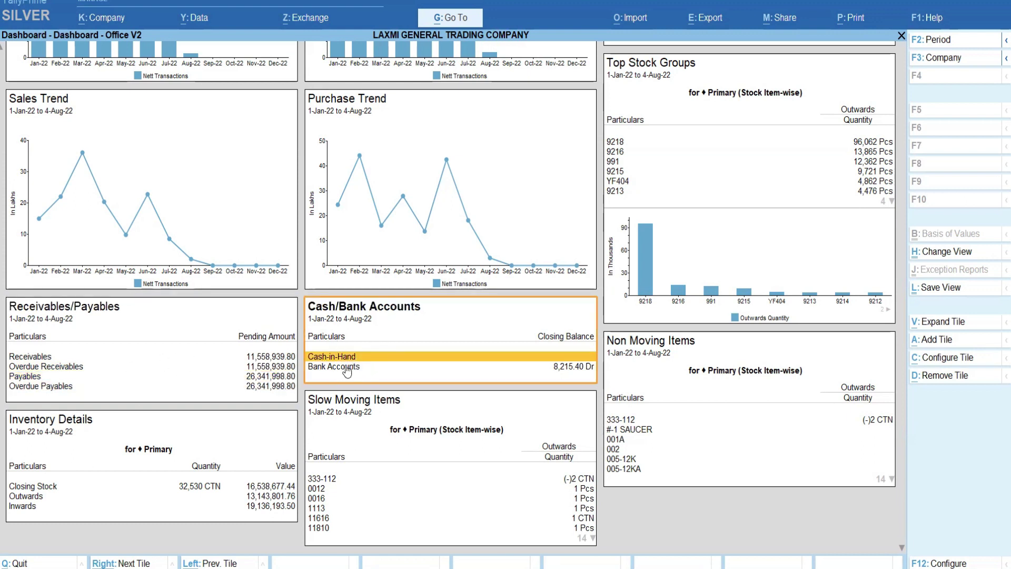
pyautogui.click(347, 367)
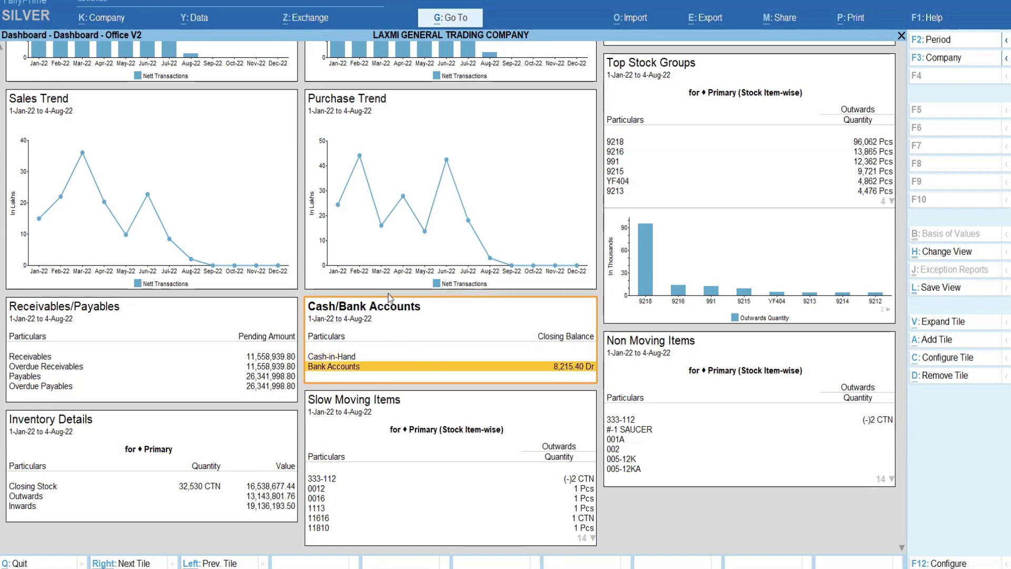
# Look over the Inventory Details, Slow Moving Items and Non Moving Items tiles.
pyautogui.click(100, 429)
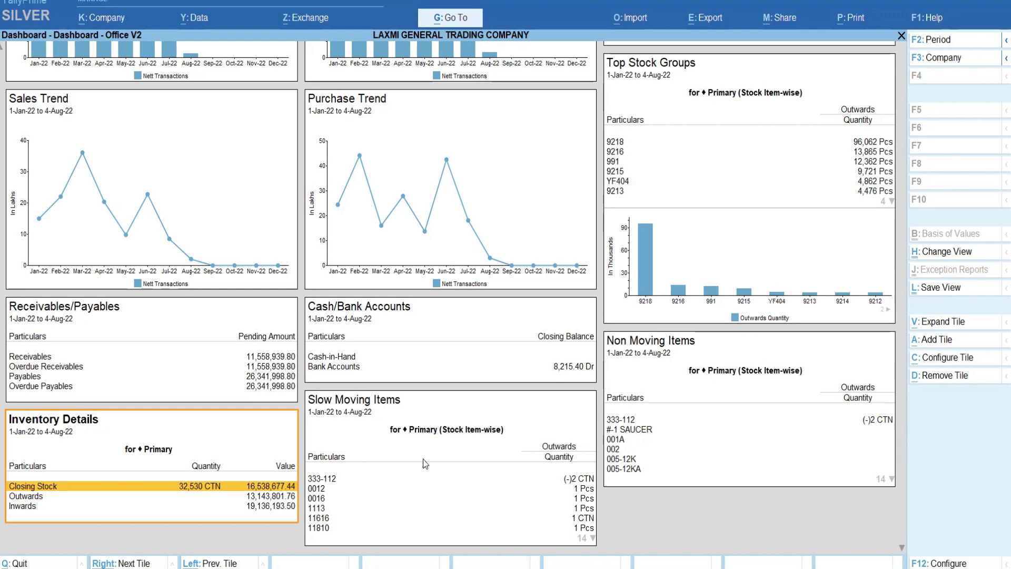
pyautogui.click(395, 406)
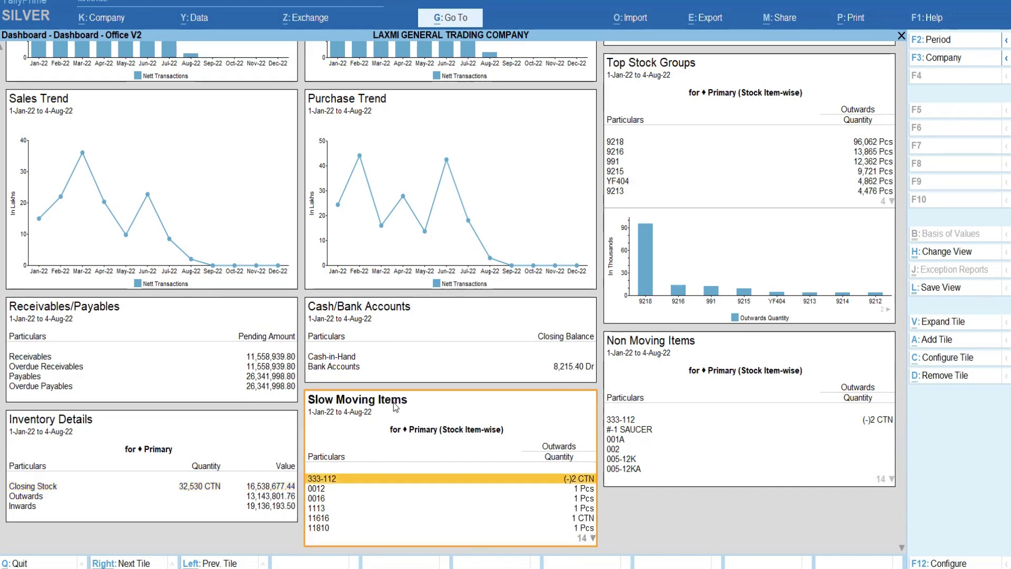
pyautogui.click(683, 341)
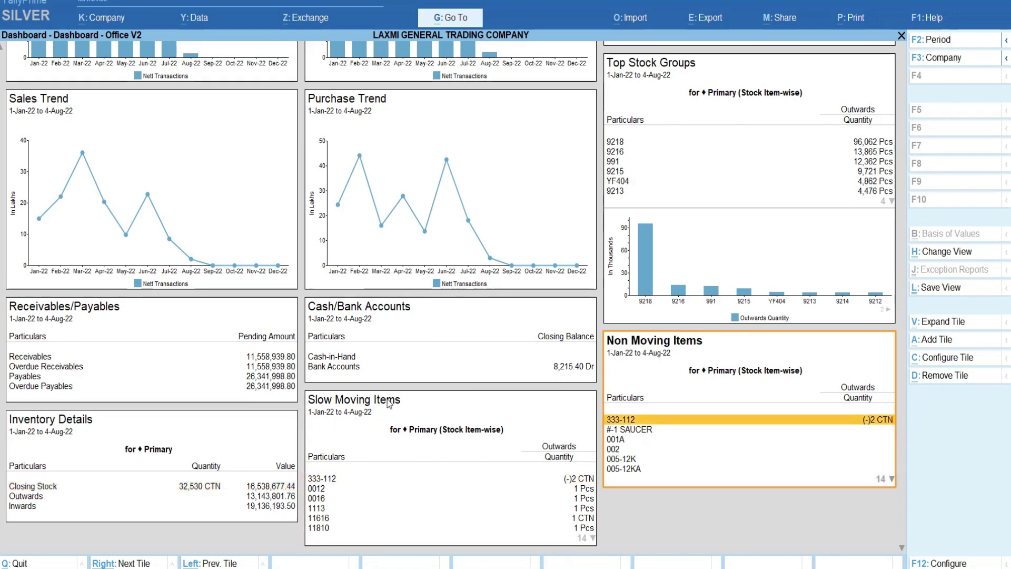
# Go through the stock items listed in the Slow Moving Items tile.
pyautogui.click(306, 424)
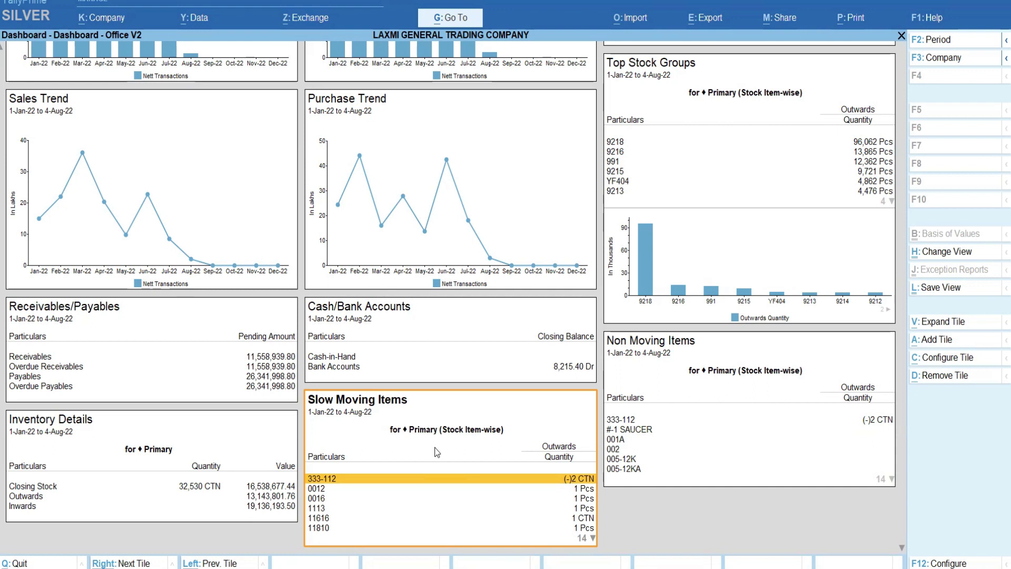
pyautogui.press('Down')
pyautogui.press('Down')
pyautogui.press('Down')
pyautogui.press('Down')
pyautogui.press('Down')
pyautogui.press('Down')
pyautogui.press('Down')
pyautogui.press('Down')
pyautogui.press('Down')
pyautogui.press('Down')
pyautogui.press('Down')
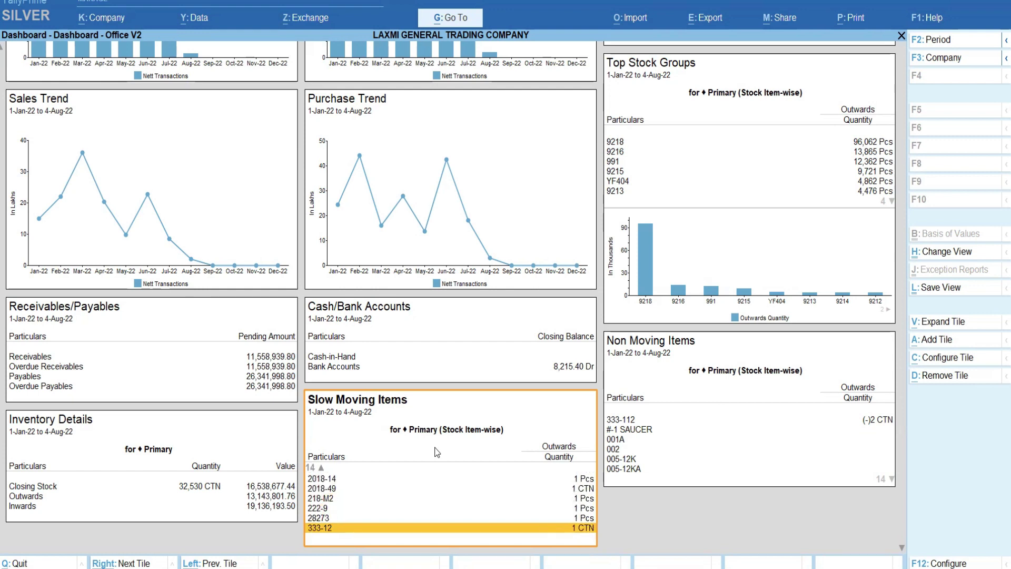
pyautogui.press('Down')
pyautogui.press('Down')
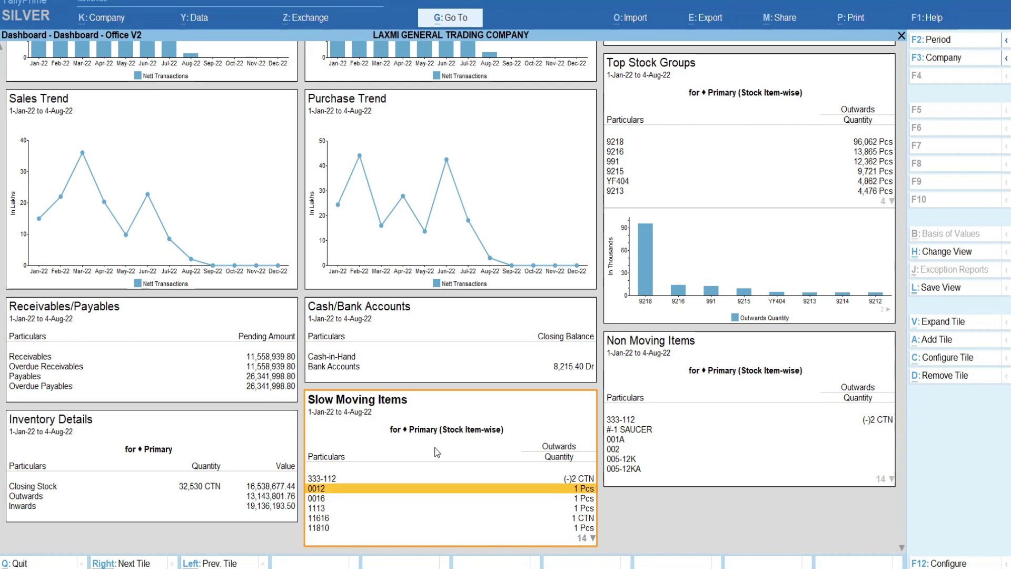
# Go through the stock items listed in the Non Moving Items tile.
pyautogui.click(713, 340)
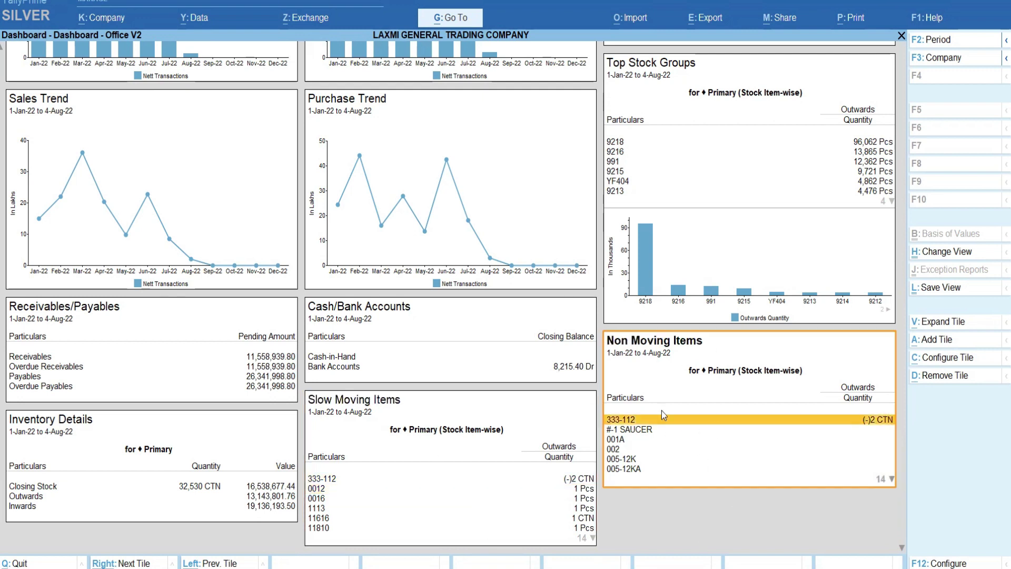
pyautogui.press('Down')
pyautogui.press('Down')
pyautogui.press('Down')
pyautogui.press('Down')
pyautogui.press('Down')
pyautogui.press('Down')
pyautogui.press('Down')
pyautogui.press('Down')
pyautogui.press('Down')
pyautogui.press('Down')
pyautogui.press('Down')
pyautogui.press('Down')
pyautogui.press('Down')
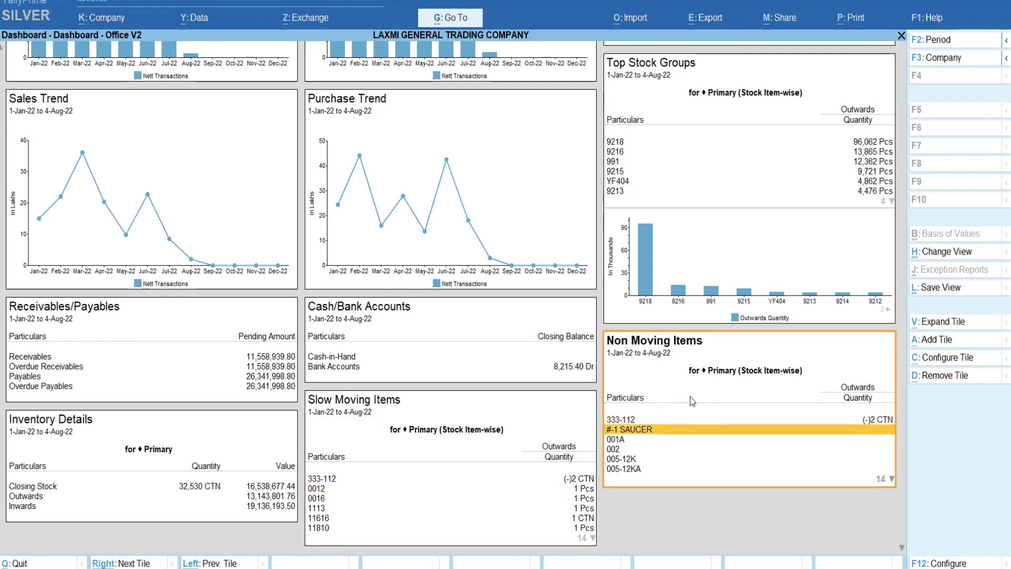
pyautogui.press('Up')
pyautogui.press('Up')
pyautogui.press('Up')
pyautogui.press('Up')
pyautogui.press('Up')
pyautogui.press('Up')
pyautogui.press('Up')
pyautogui.press('Up')
pyautogui.press('Up')
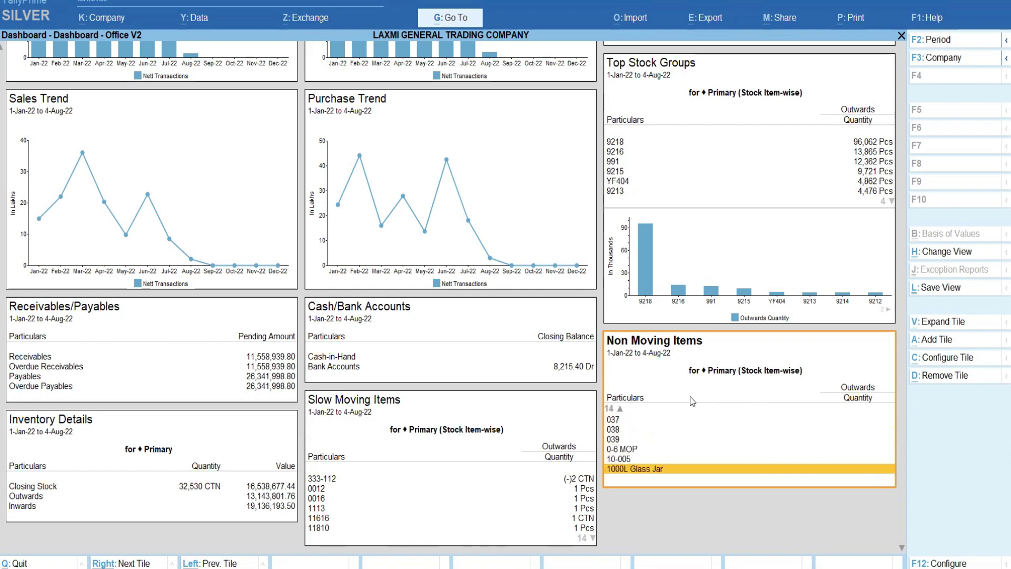
pyautogui.press('Up')
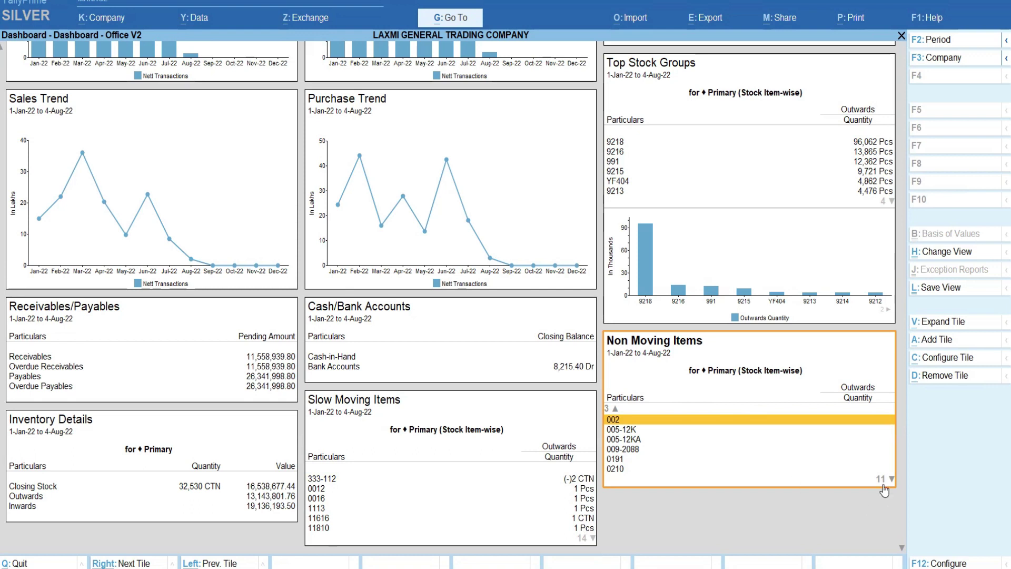
# Open the list of tiles available to add and go through the Accounting tiles from Trading Details to Top Groups/Ledgers.
pyautogui.click(941, 340)
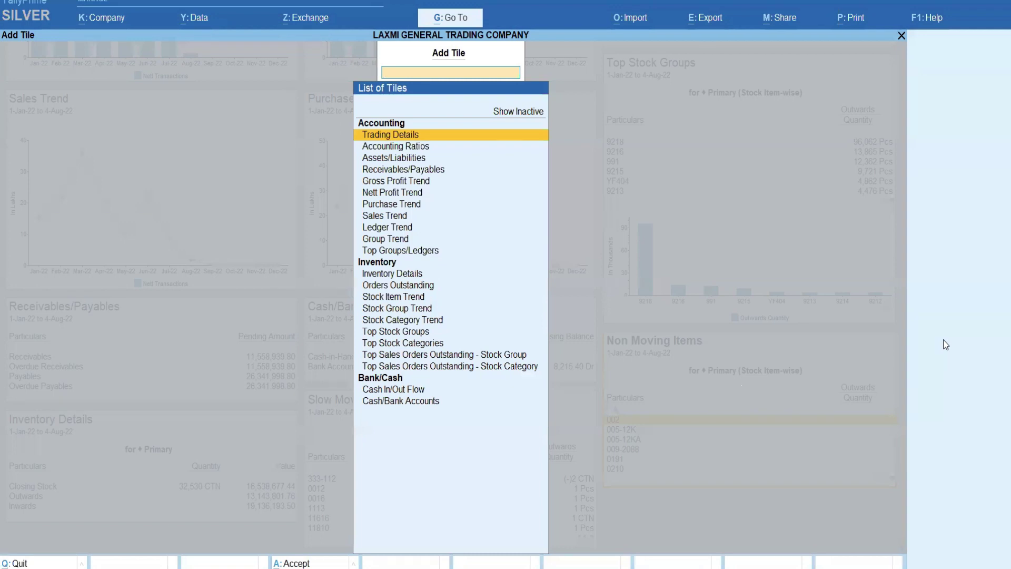
pyautogui.press('Down')
pyautogui.press('Down')
pyautogui.press('Down')
pyautogui.press('Down')
pyautogui.press('Up')
pyautogui.press('Up')
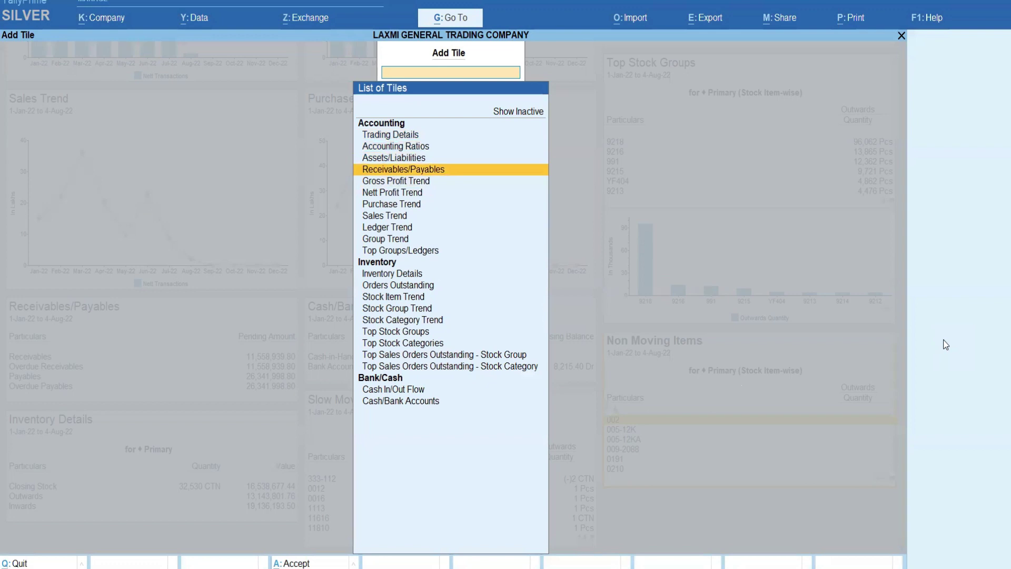
pyautogui.press('Up')
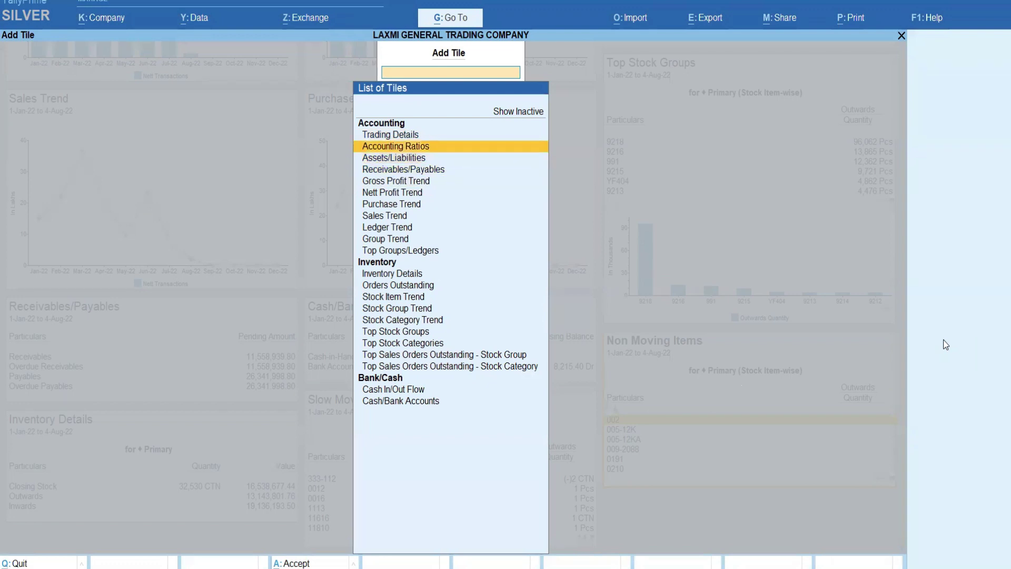
pyautogui.press('Down')
pyautogui.press('Down')
pyautogui.press('Down')
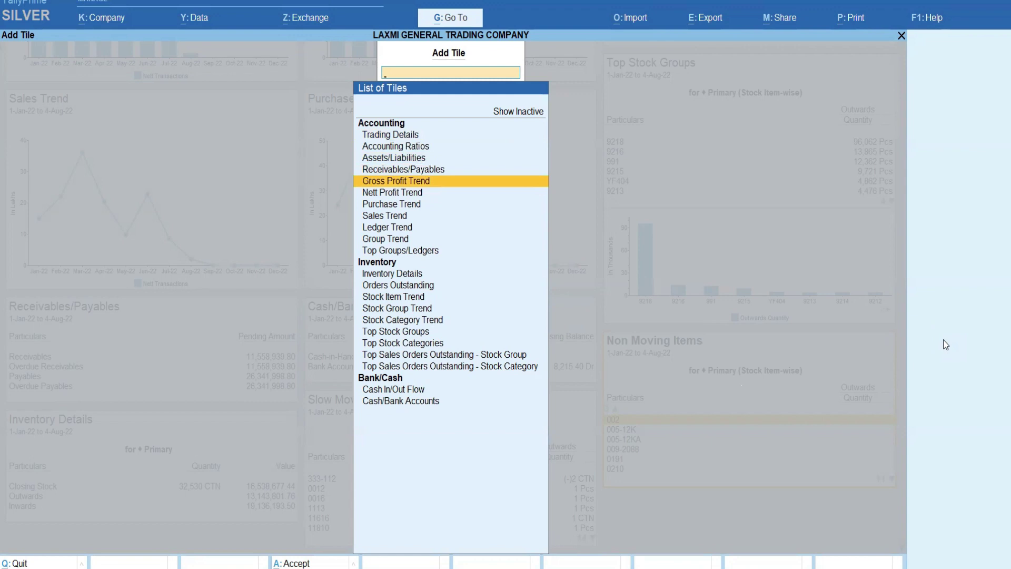
pyautogui.press('Down')
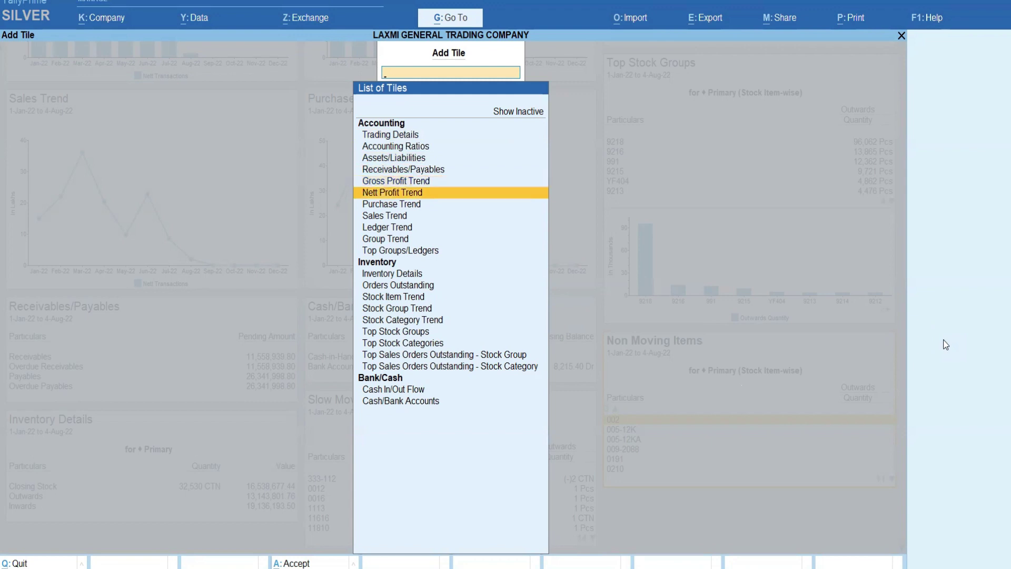
pyautogui.press('Down')
pyautogui.press('Down')
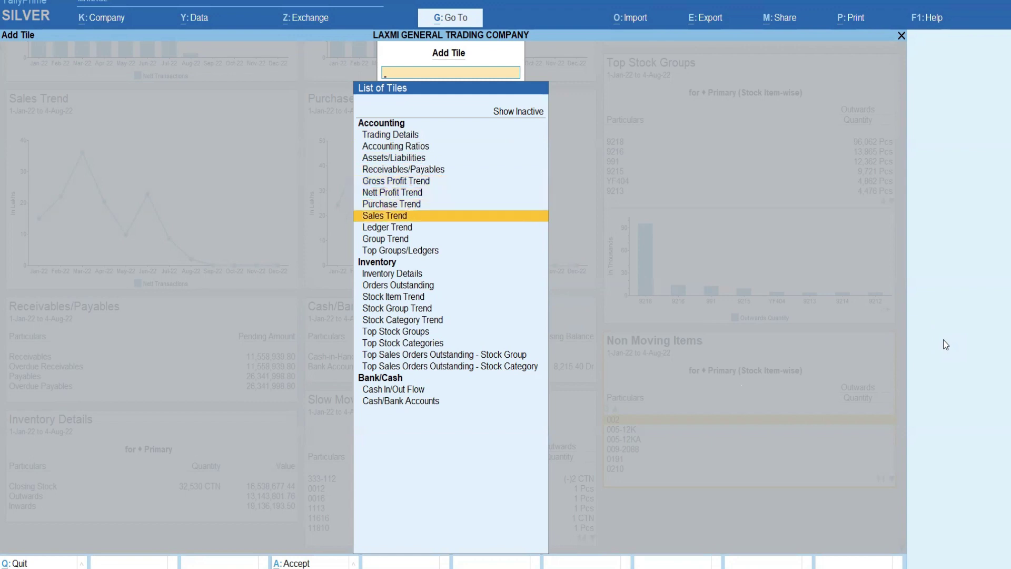
pyautogui.press('Down')
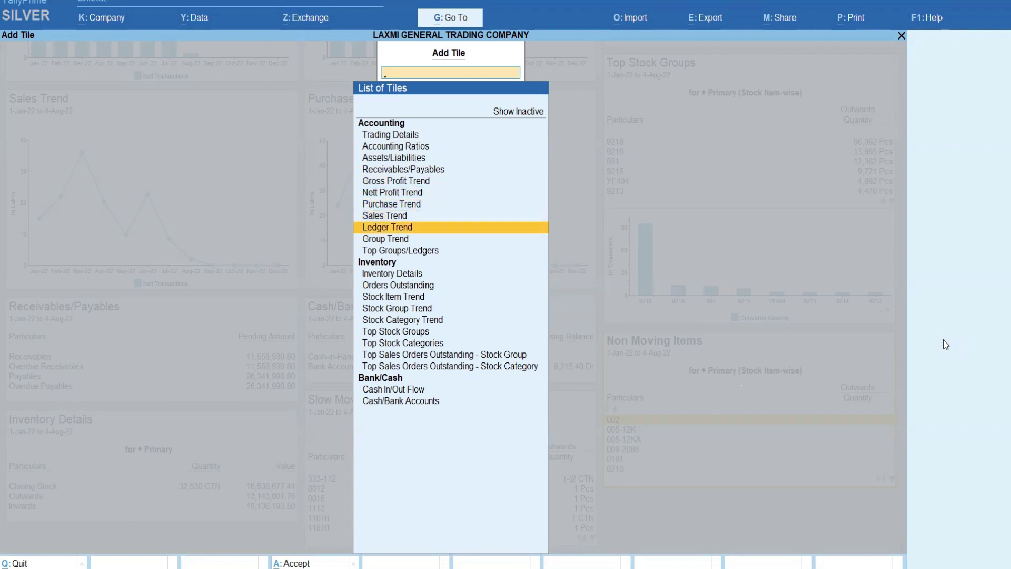
pyautogui.press('Down')
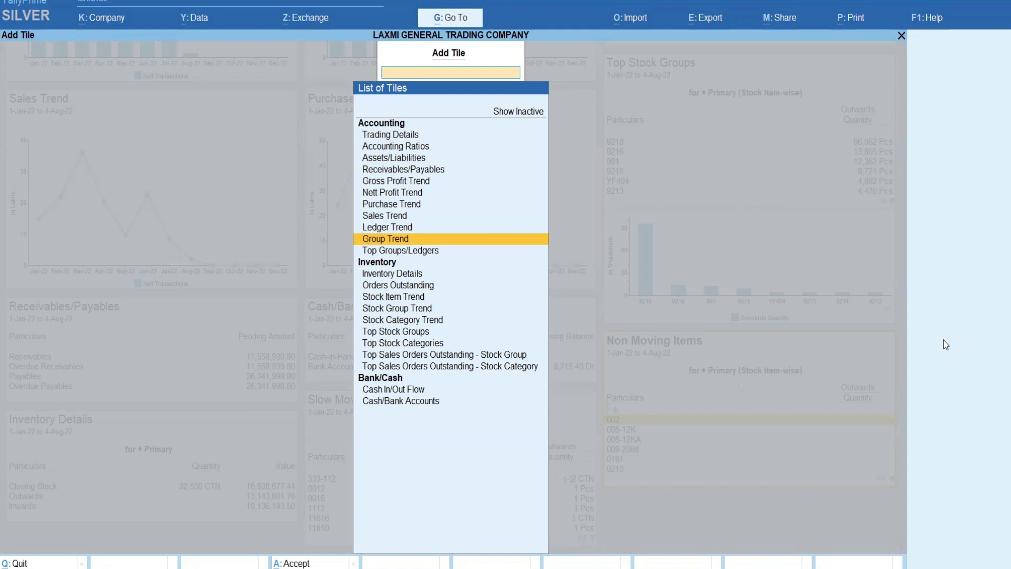
pyautogui.press('Down')
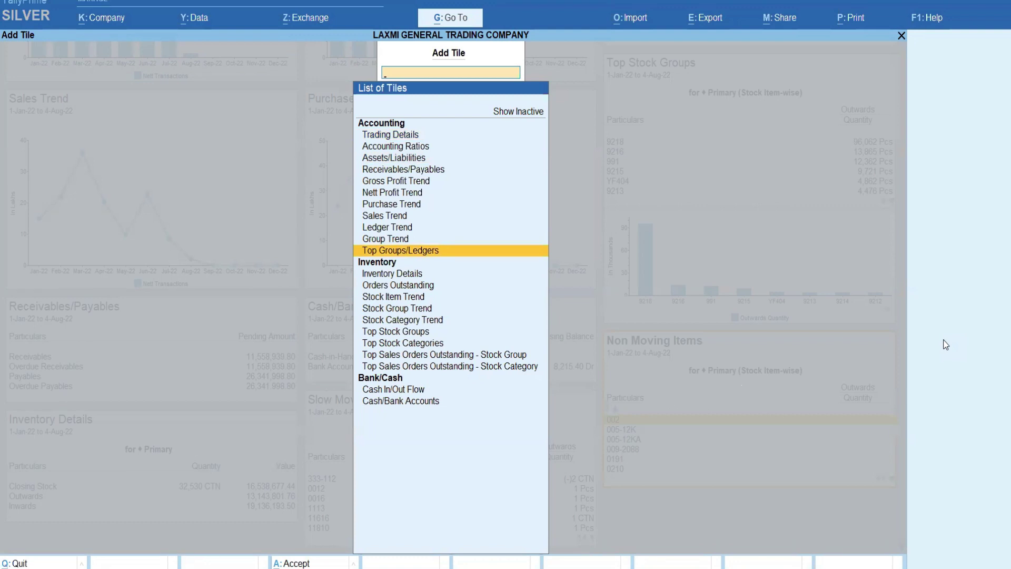
pyautogui.press('Up')
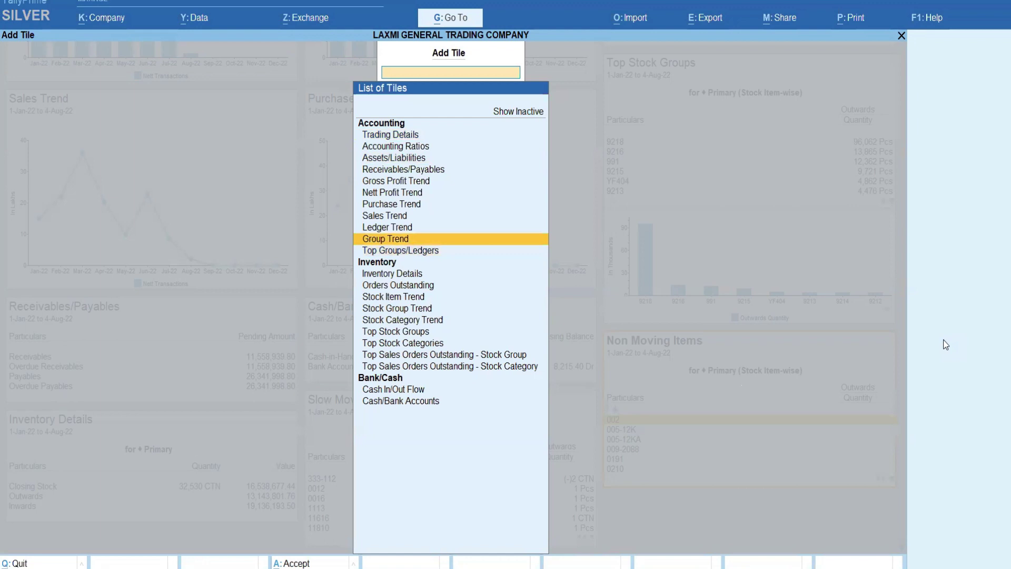
# Run through the Accounting tiles again from the start of the list down to the Inventory heading.
pyautogui.press('Home')
pyautogui.press('Up')
pyautogui.press('Down')
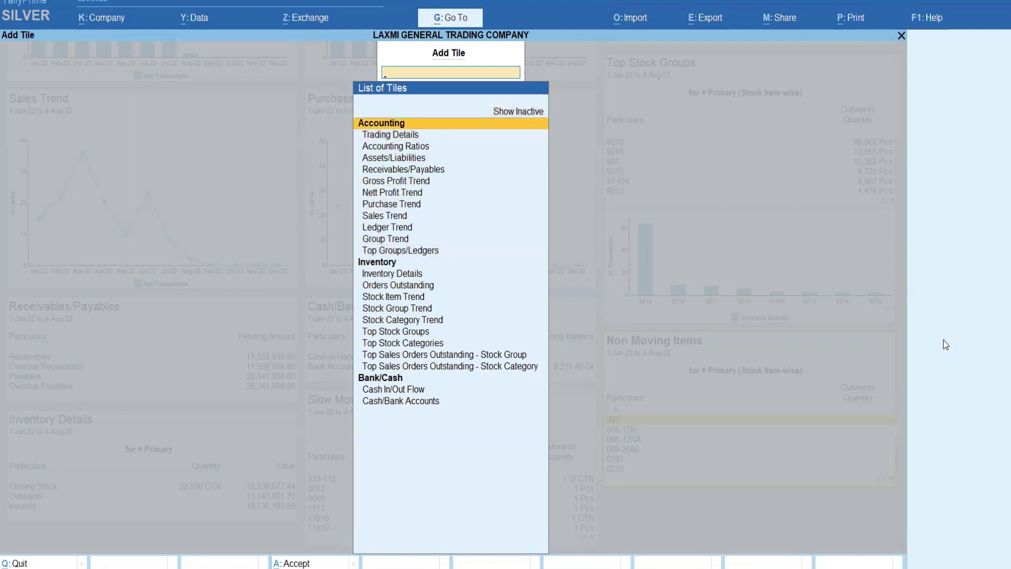
pyautogui.press('Down')
pyautogui.press('Down')
pyautogui.press('Down')
pyautogui.press('Down')
pyautogui.press('Down')
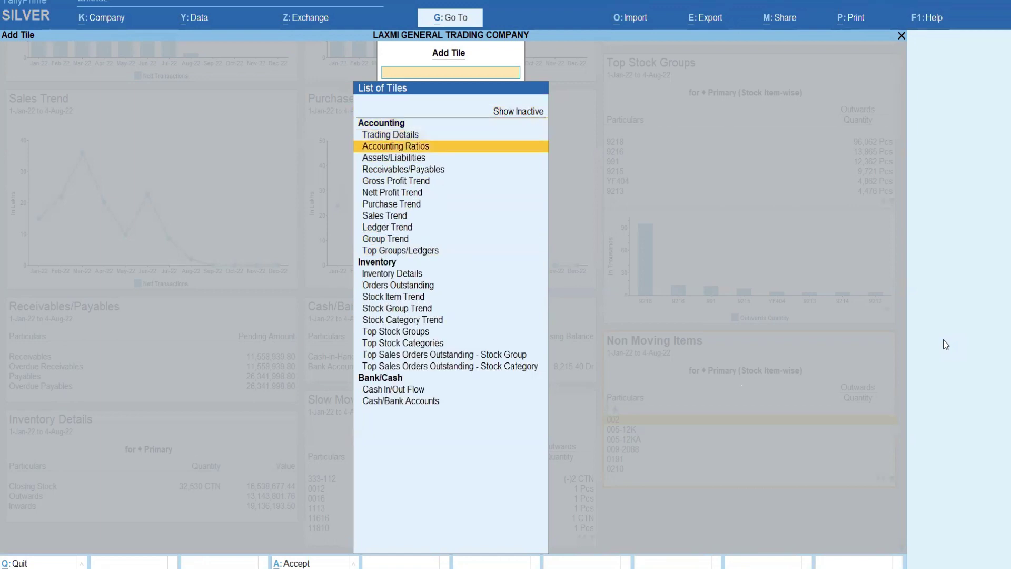
pyautogui.press('Down')
pyautogui.press('Down')
pyautogui.press('Down')
pyautogui.press('Down')
pyautogui.press('Down')
pyautogui.press('Down')
pyautogui.press('Down')
pyautogui.press('Down')
pyautogui.press('Up')
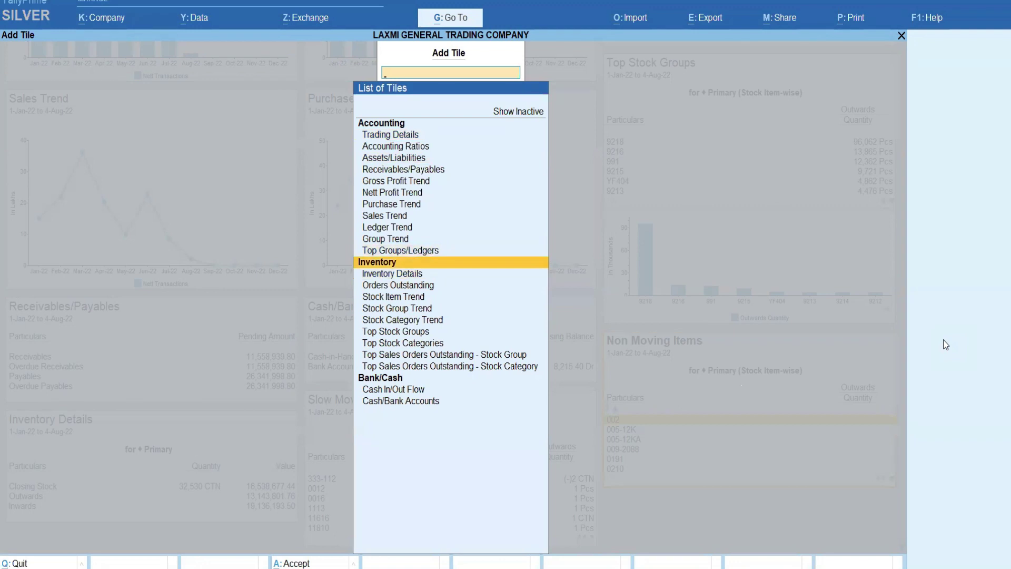
# Go through the Inventory tiles from Inventory Details to the top stock tiles, and close the list without adding one.
pyautogui.press('Down')
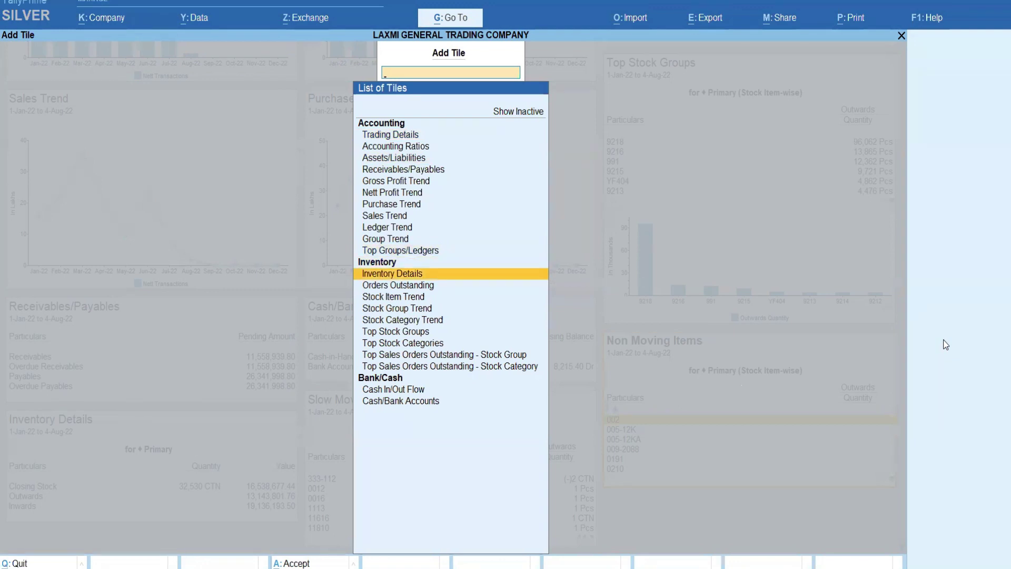
pyautogui.press('Down')
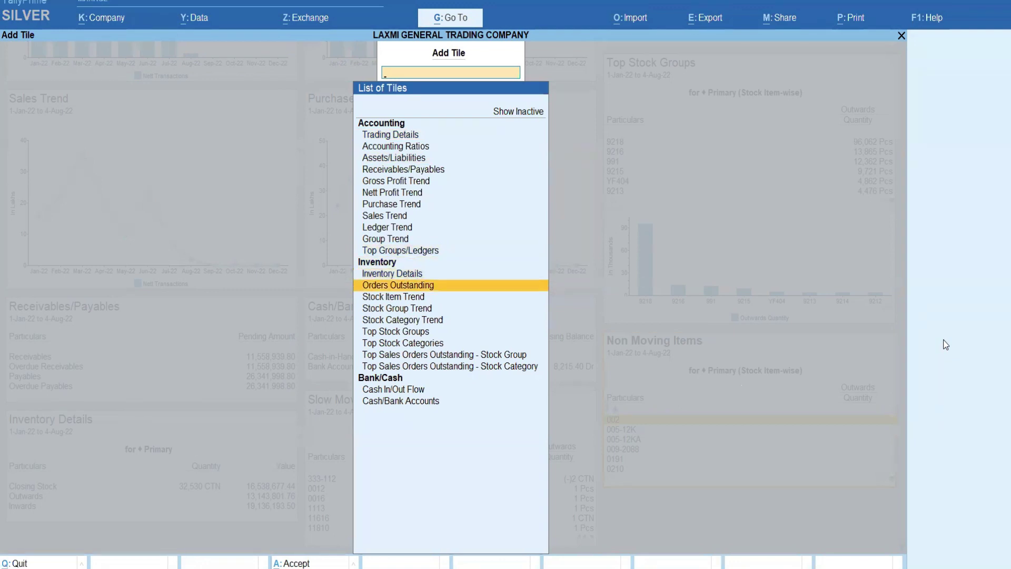
pyautogui.press('Down')
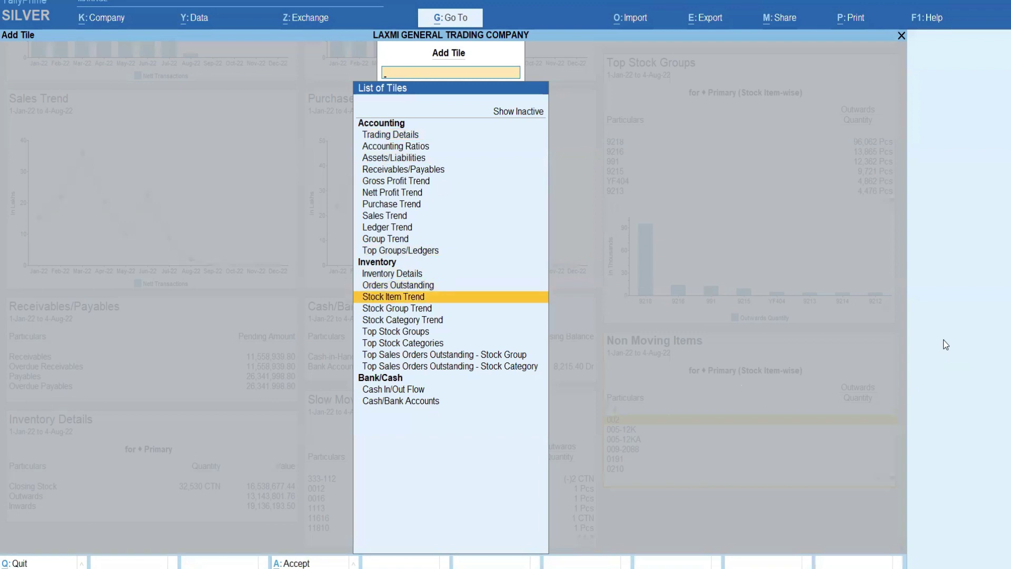
pyautogui.press('Down')
pyautogui.press('Down')
pyautogui.press('Down')
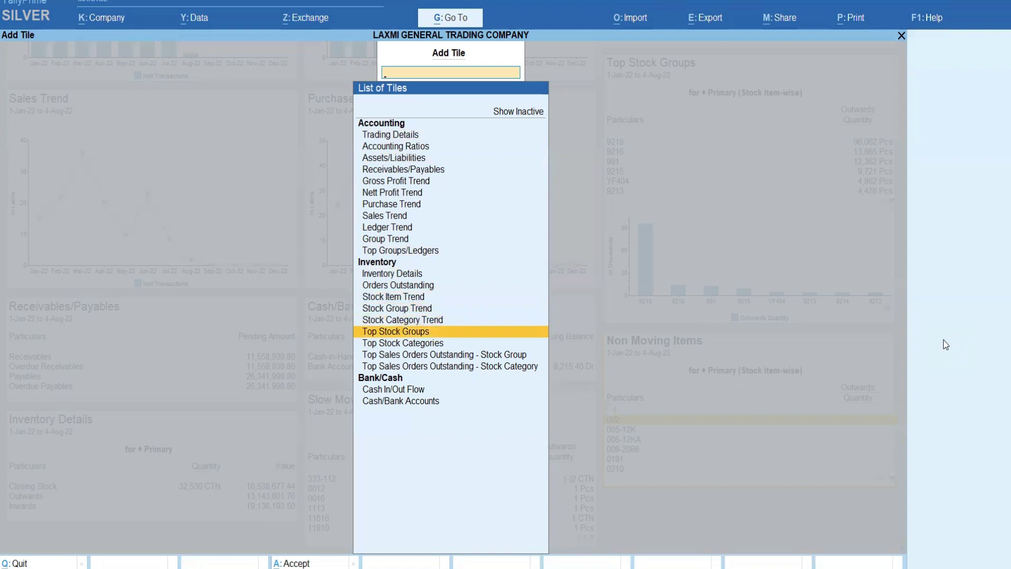
pyautogui.press('Down')
pyautogui.press('Down')
pyautogui.press('Up')
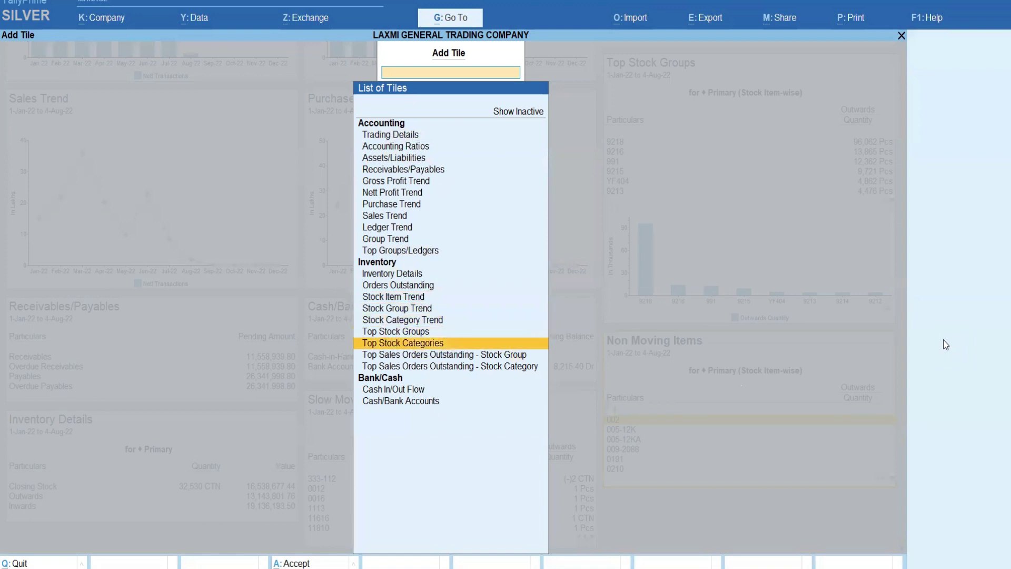
pyautogui.press('Up')
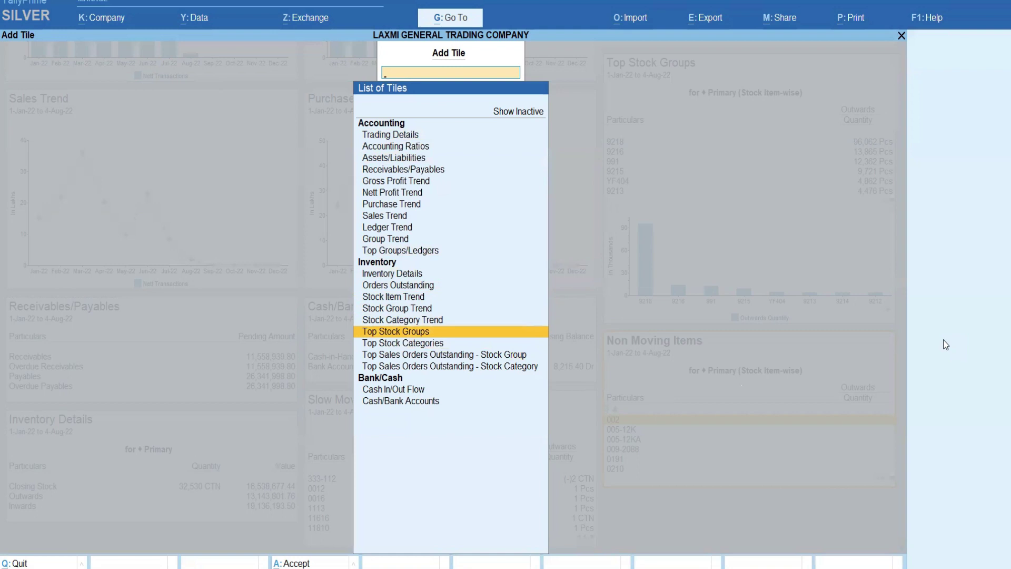
pyautogui.press('Escape')
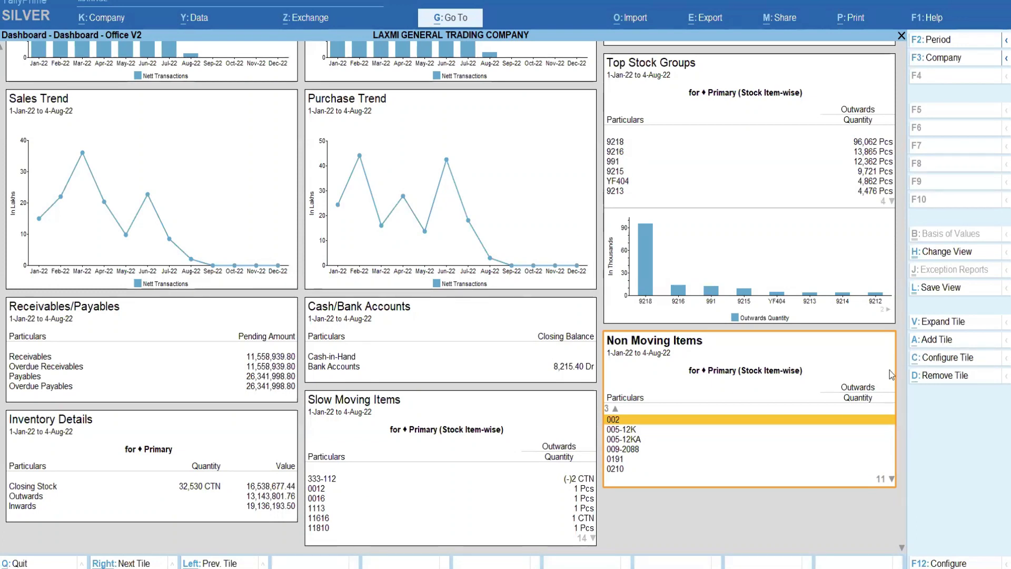
# Configure the Slow Moving Items tile, keeping Primary, Lowest to Highest, Stock Item-wise, Outwards, Quantity, No for zero-balance items and 20 items to display.
pyautogui.press('Left')
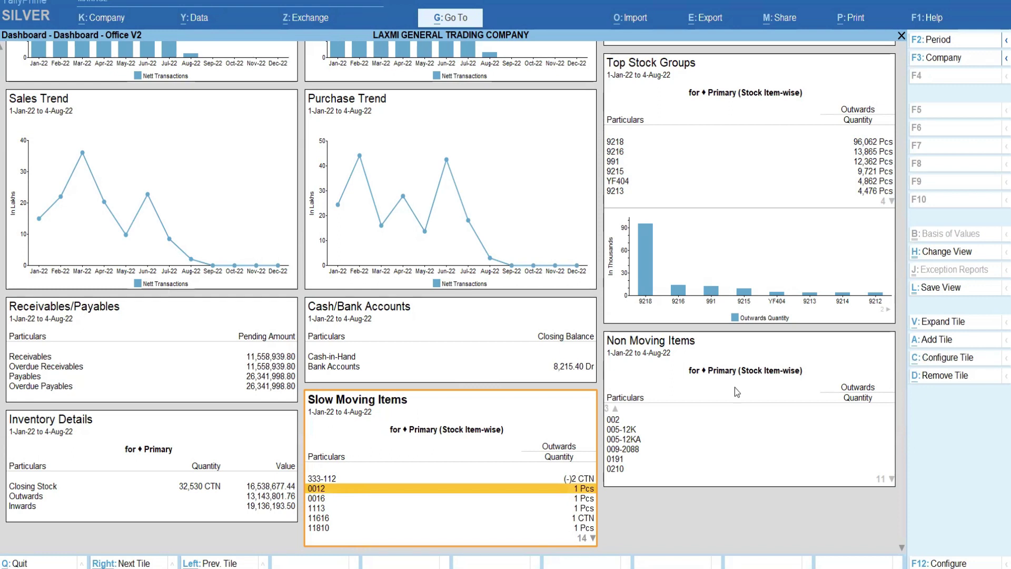
pyautogui.click(934, 363)
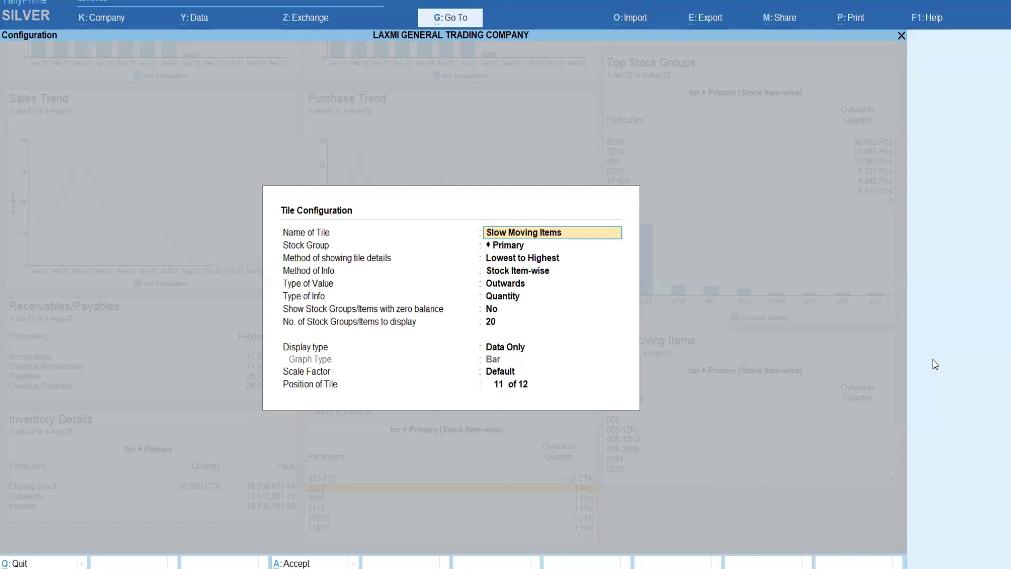
pyautogui.press('Return')
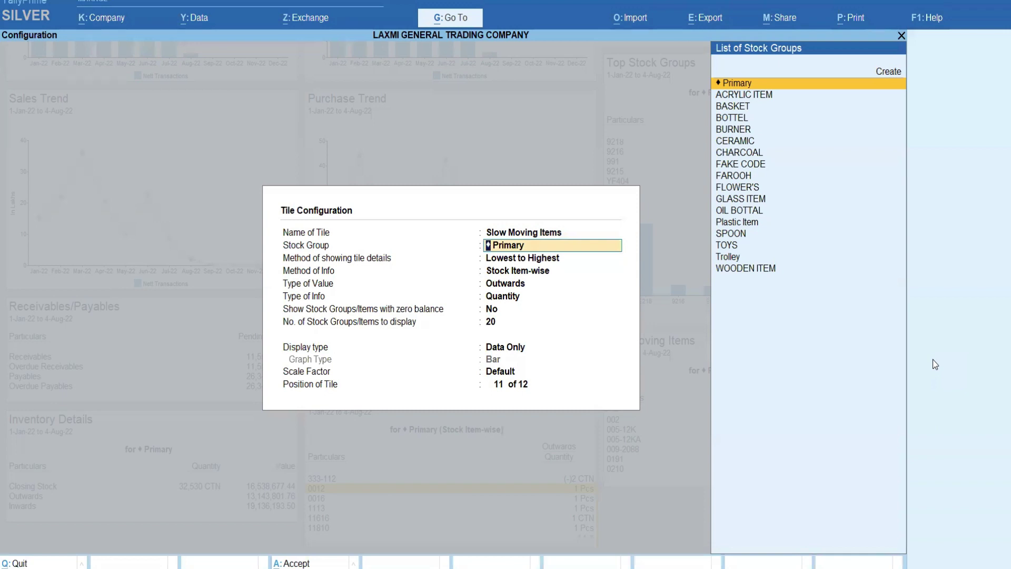
pyautogui.press('Return')
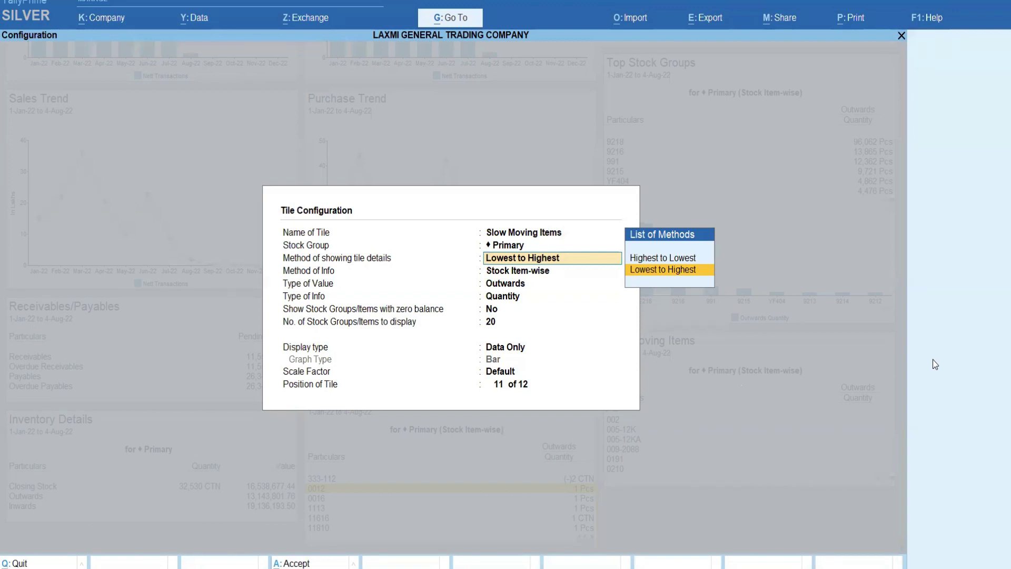
pyautogui.press('Return')
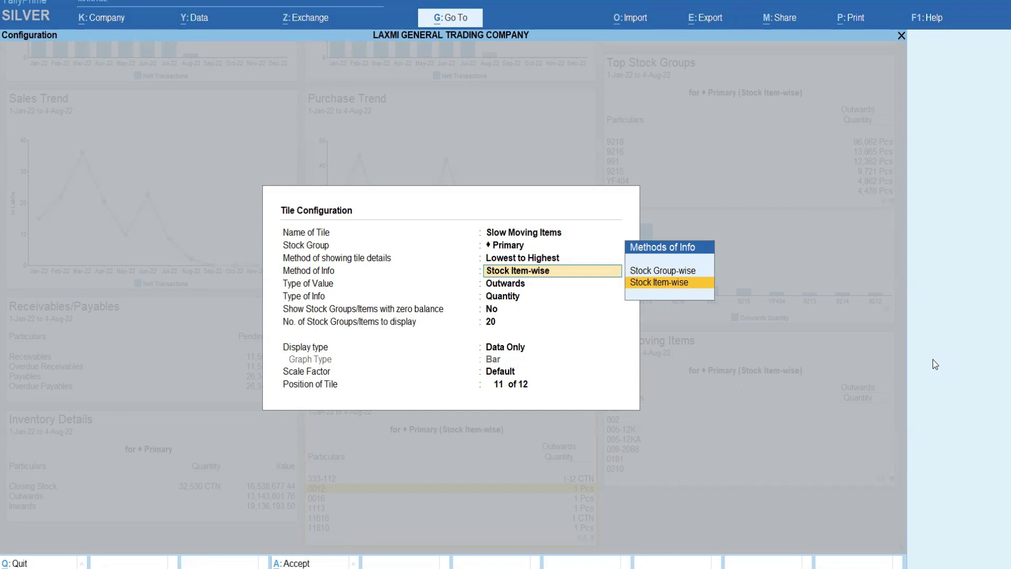
pyautogui.press('Return')
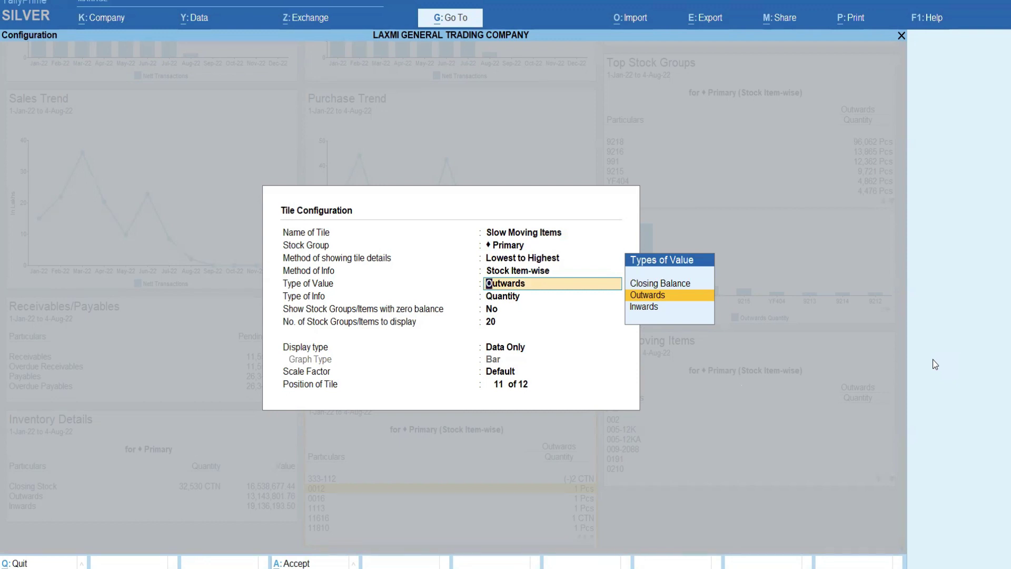
pyautogui.press('Return')
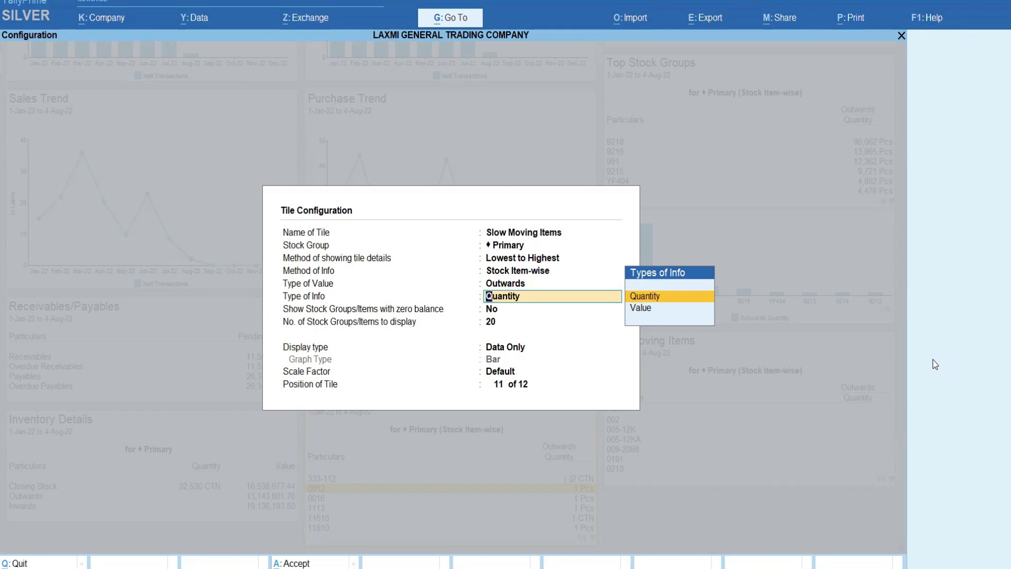
pyautogui.press('Return')
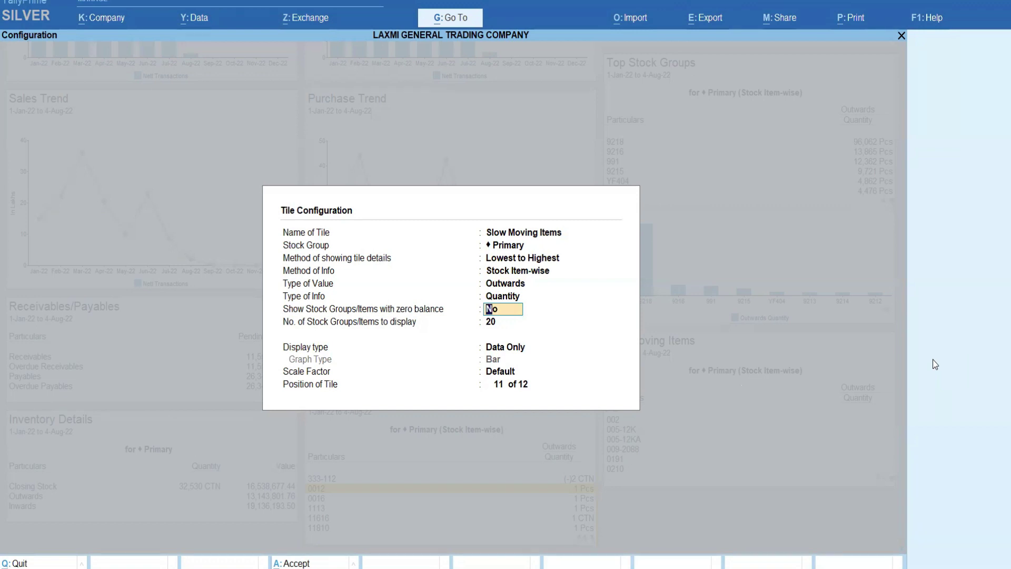
pyautogui.press('Return')
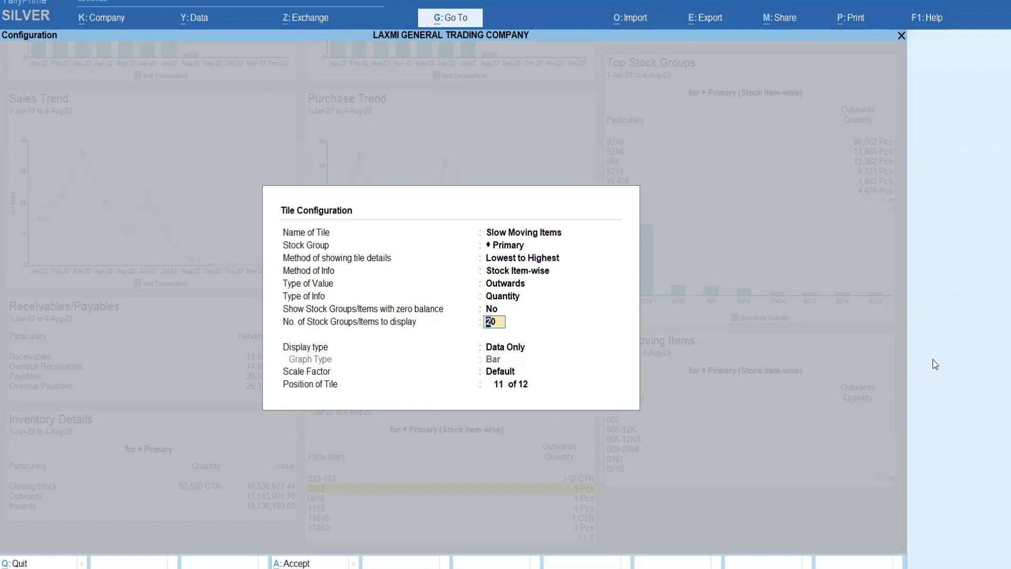
pyautogui.press('Return')
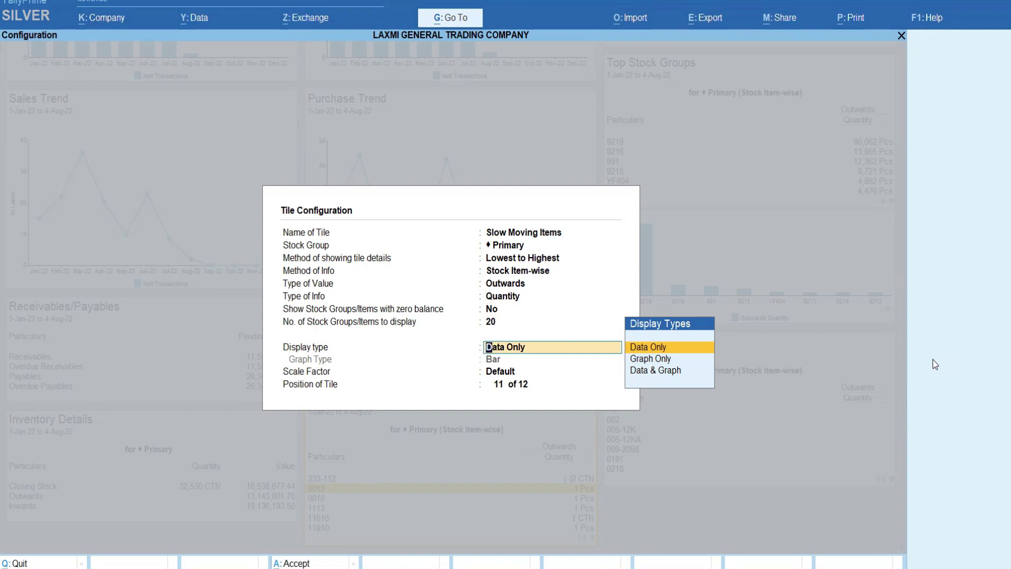
# Set the Slow Moving Items tile's display type to Data & Graph with a Bar graph.
pyautogui.press('Down')
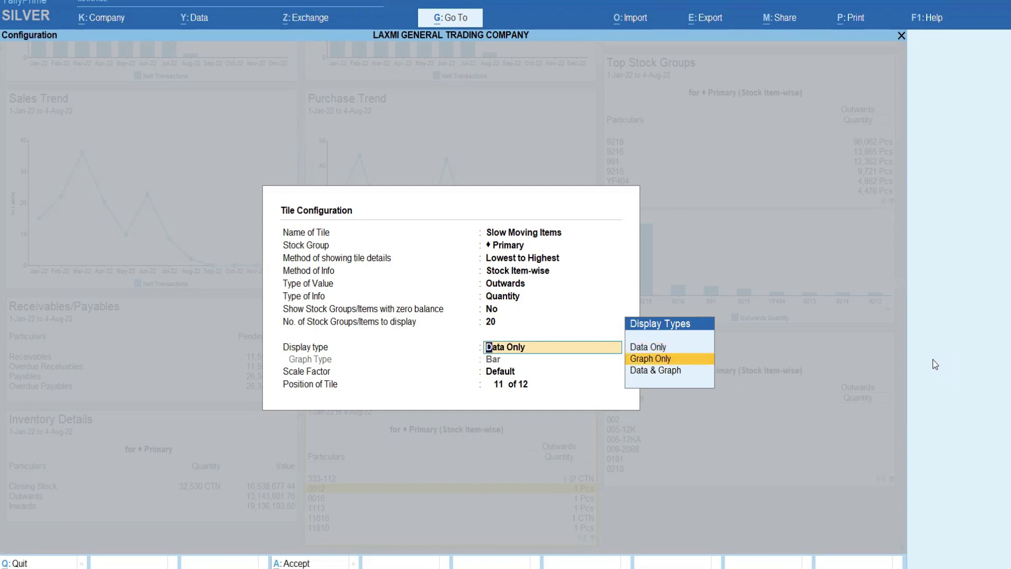
pyautogui.press('Down')
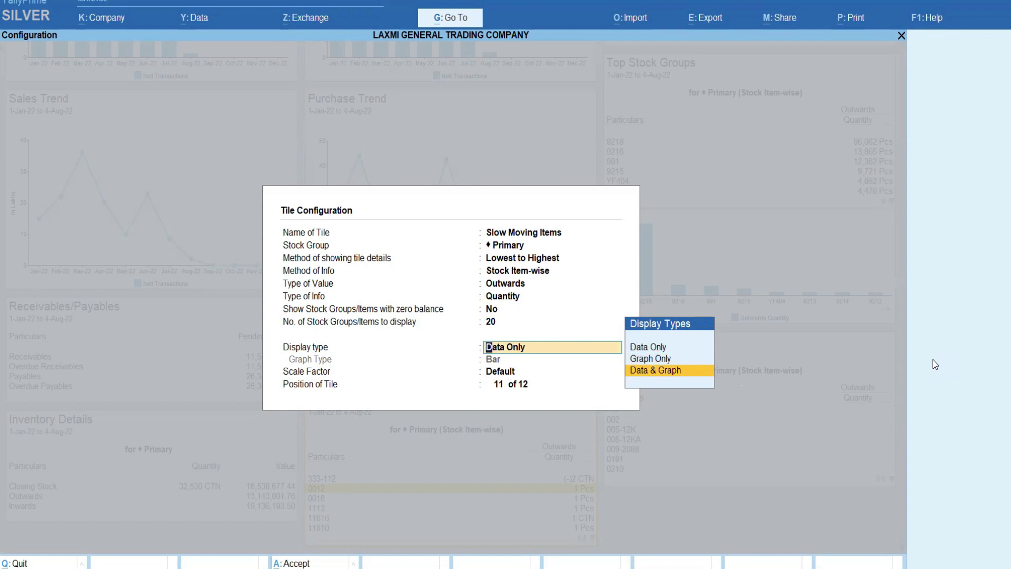
pyautogui.press('Return')
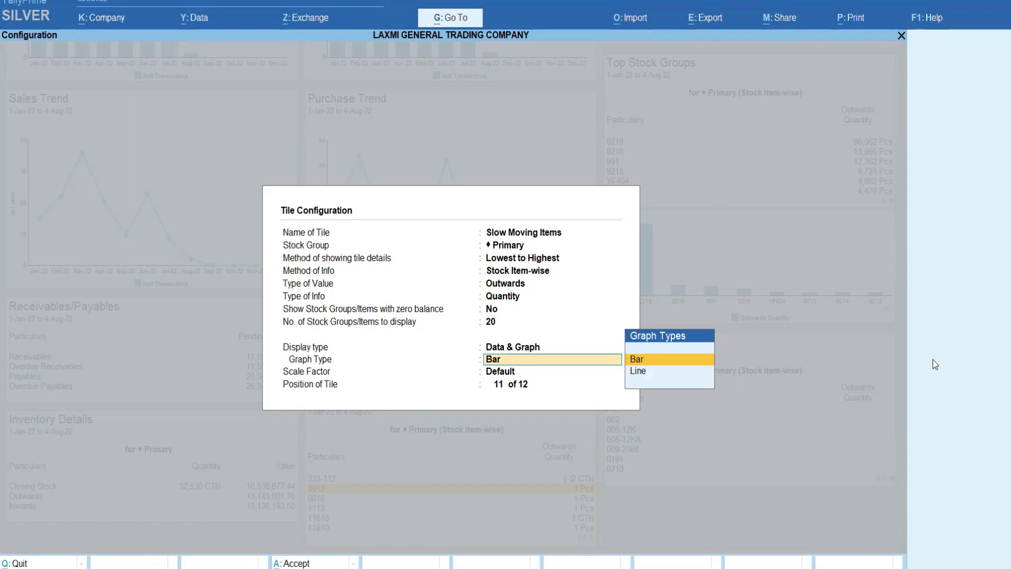
pyautogui.press('Down')
pyautogui.press('Up')
pyautogui.press('Return')
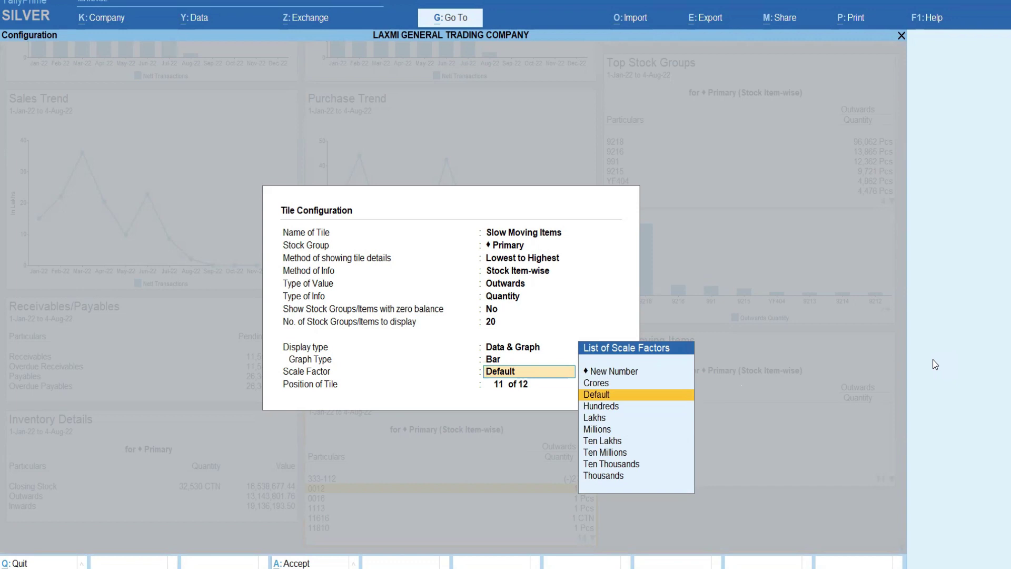
# Review the scale factors, keep Default and tile position 11 of 12, and accept the Slow Moving Items tile configuration.
pyautogui.press('Down')
pyautogui.press('Down')
pyautogui.press('Down')
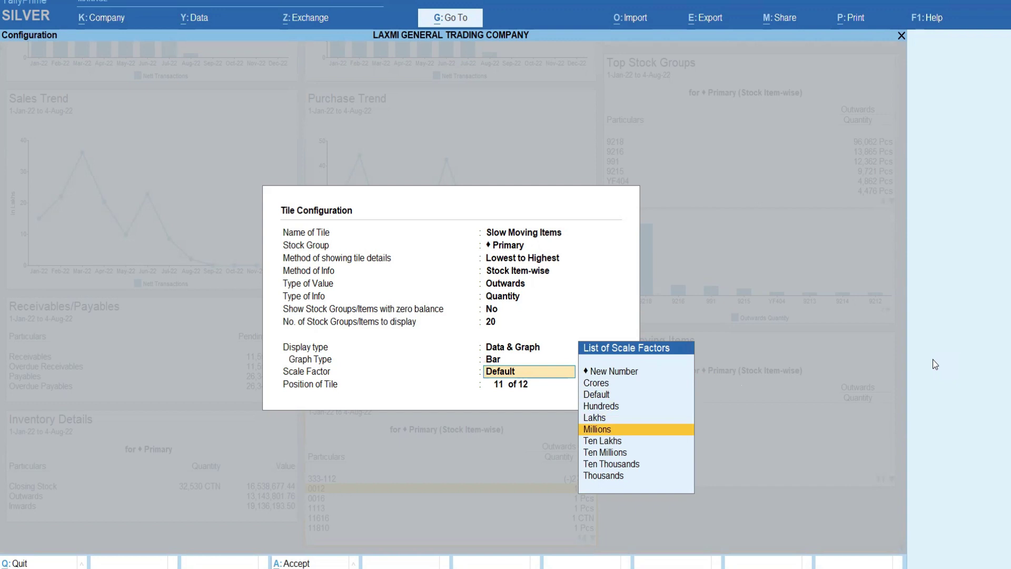
pyautogui.press('Up')
pyautogui.press('Up')
pyautogui.press('Up')
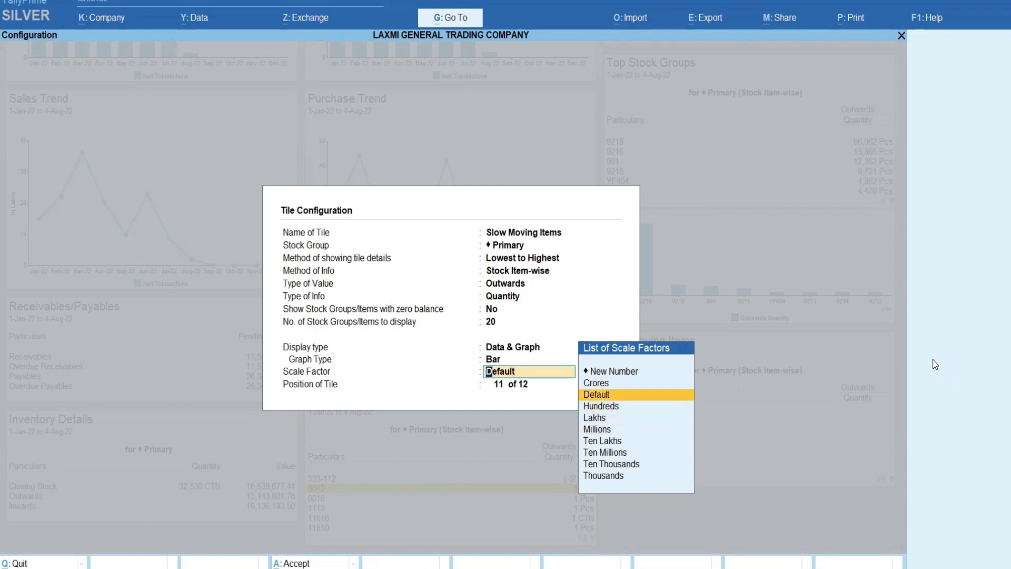
pyautogui.press('Return')
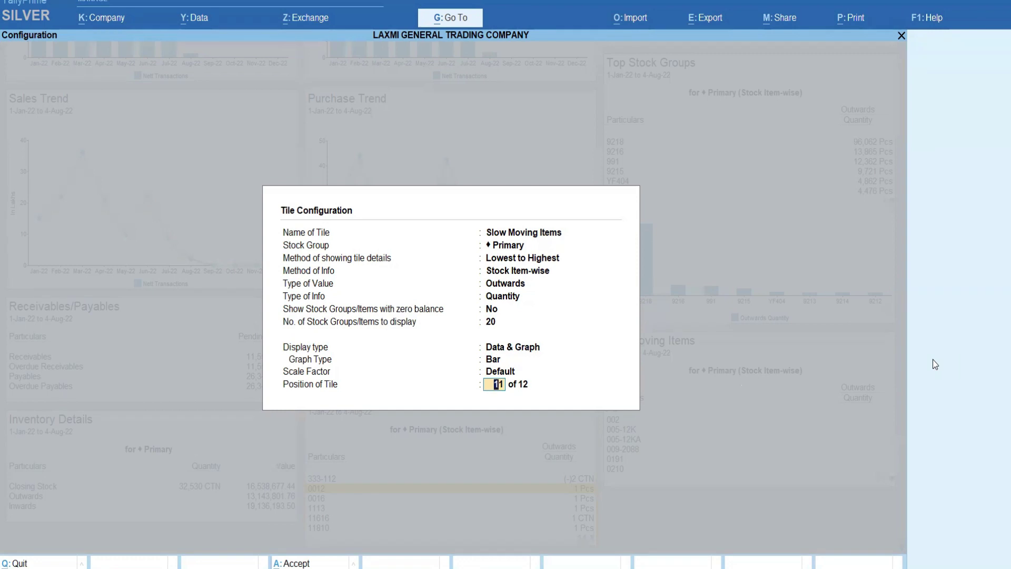
pyautogui.press('Return')
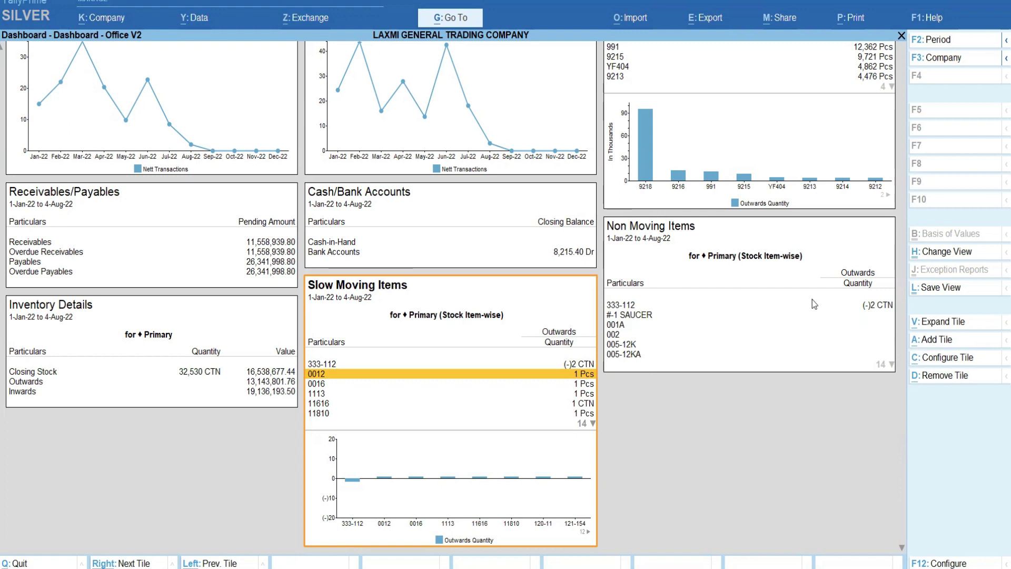
# Open the Save View form for the Office V2 dashboard, dismiss the low-battery notice, and quit the form without saving.
pyautogui.click(927, 289)
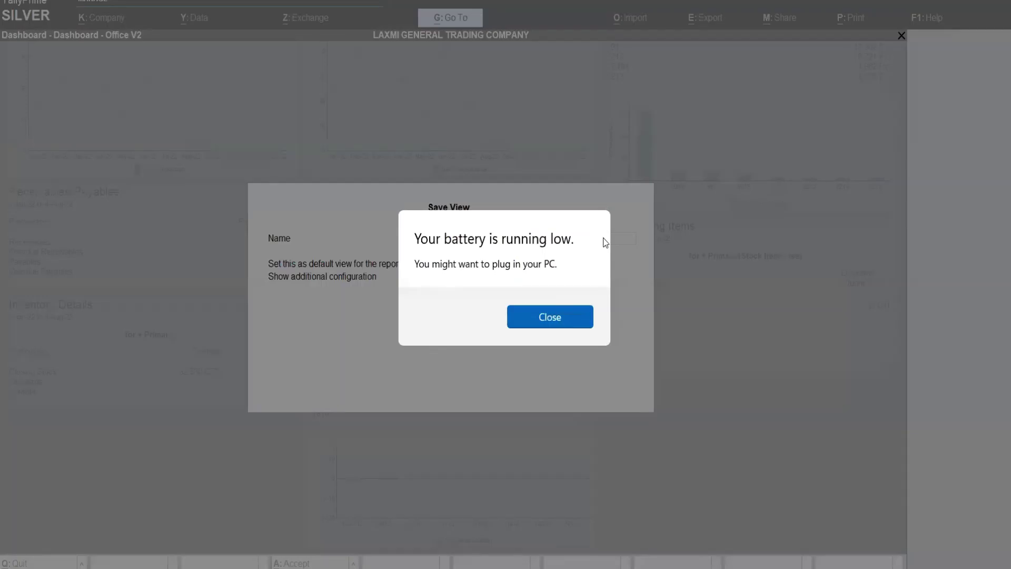
pyautogui.click(547, 308)
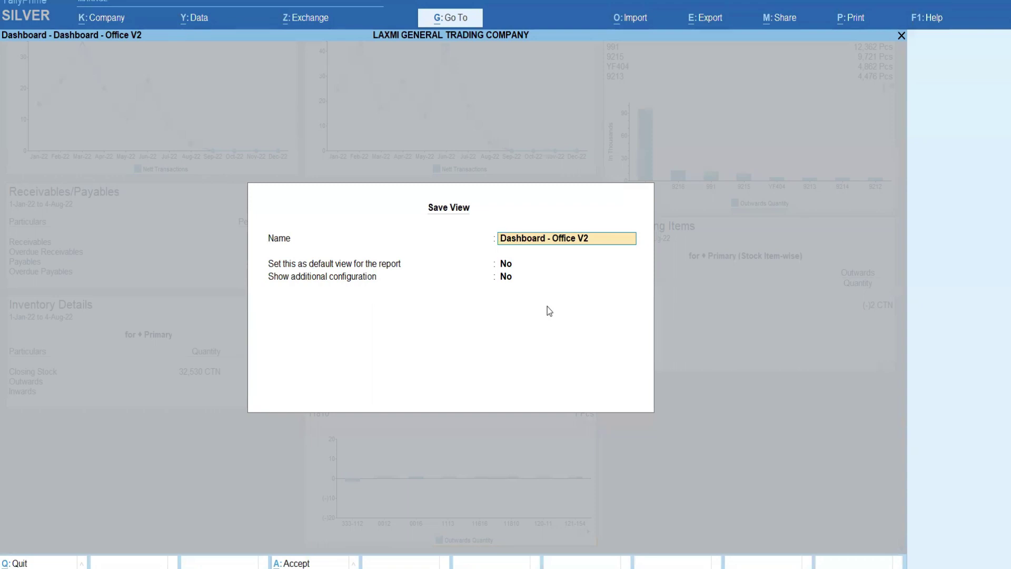
pyautogui.press('BackSpace')
pyautogui.press('Escape')
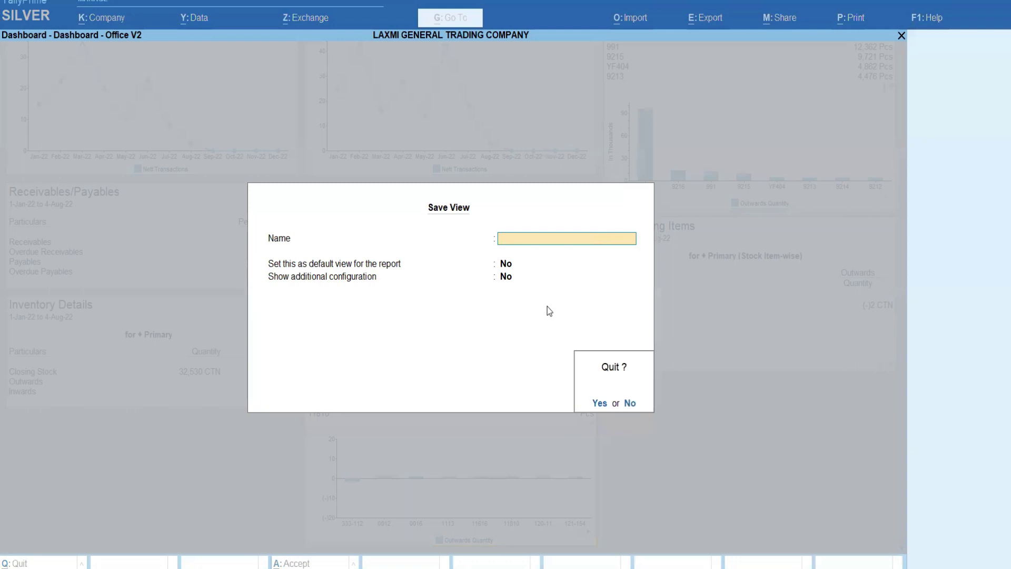
pyautogui.press('y')
pyautogui.press('Escape')
pyautogui.press('n')
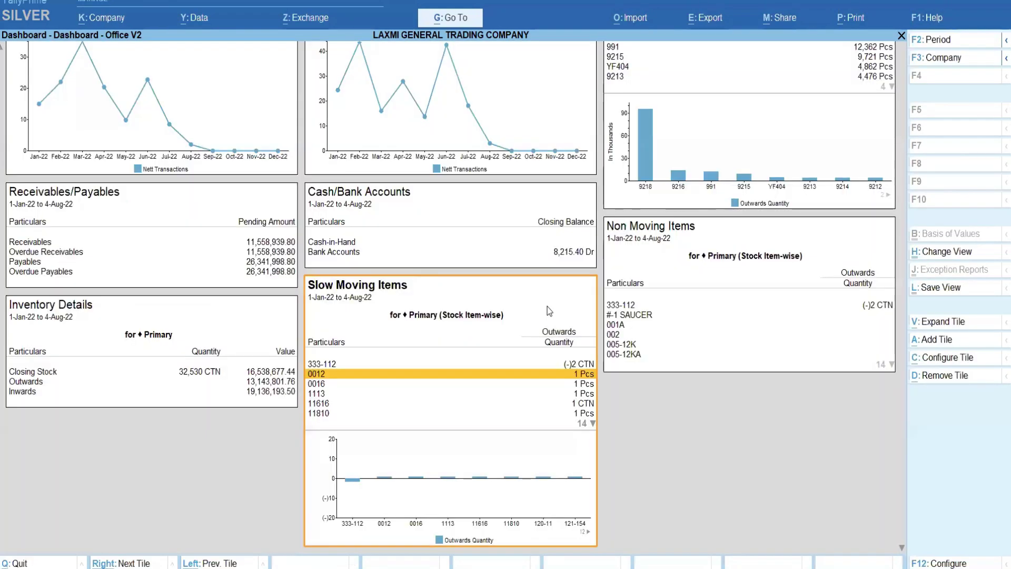
# Go back up the dashboard to the Trading Details tile.
pyautogui.press('Up')
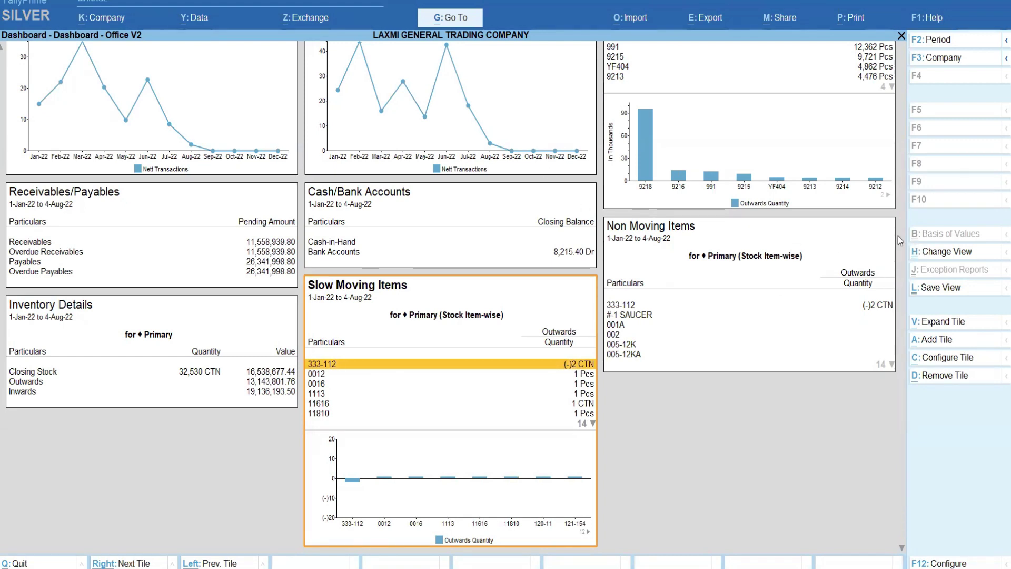
pyautogui.hotkey('ctrl', 'Home')
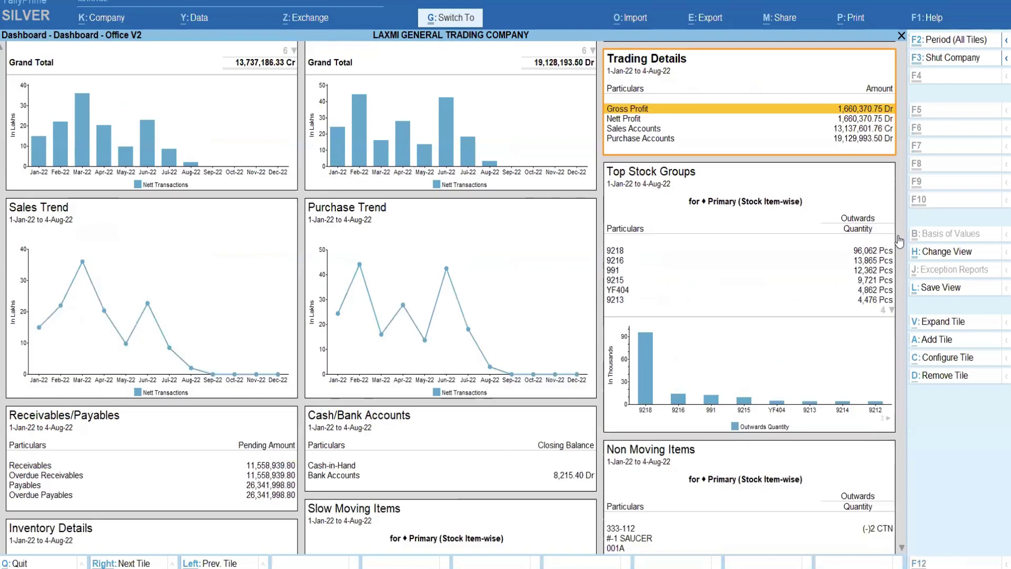